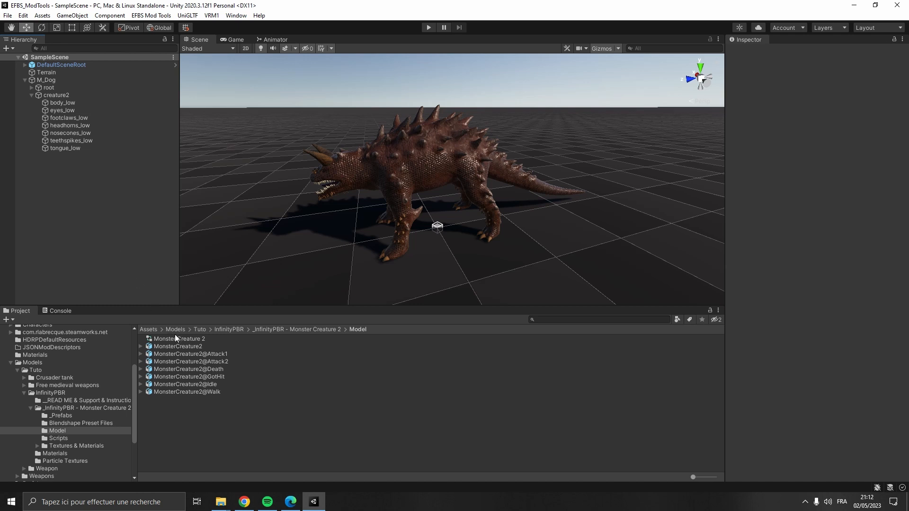
- Check the rig import settings of the MonsterCreature2 model, including its Generic animation type
left_click(192, 345)
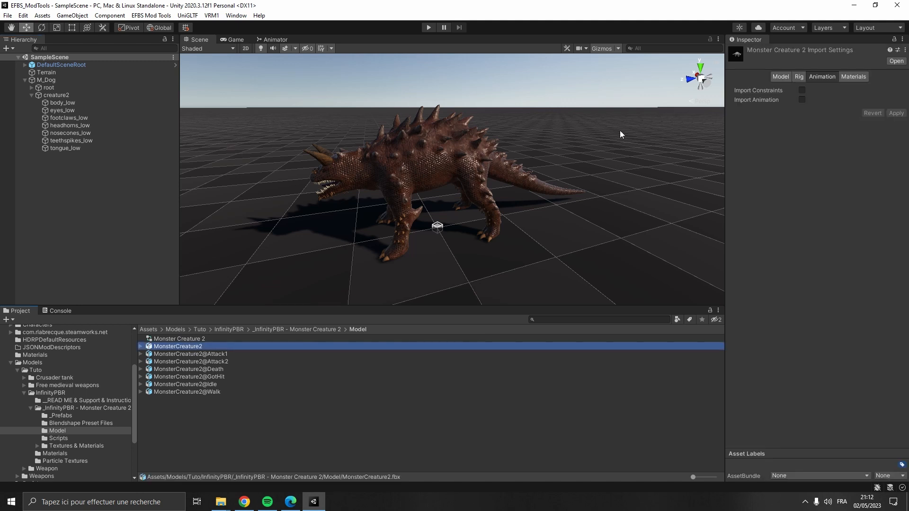
left_click(805, 76)
left_click(847, 90)
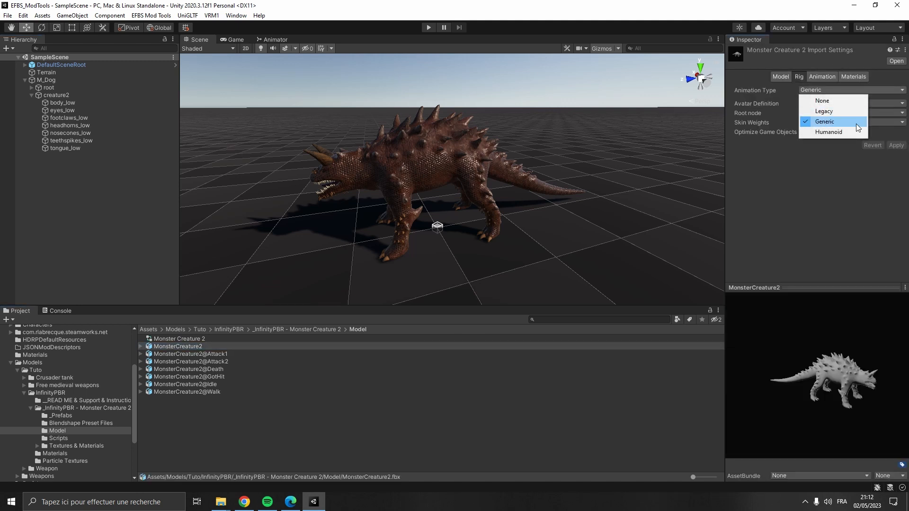
left_click(830, 175)
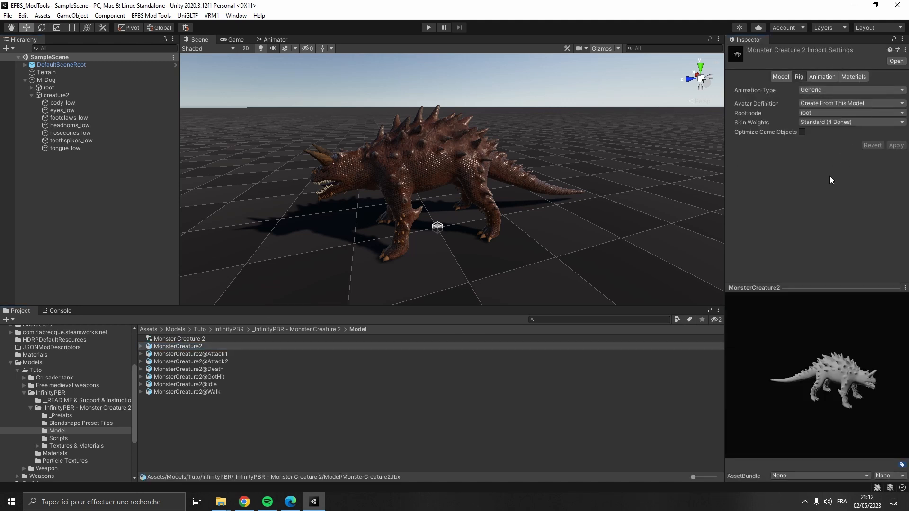
- Review the rig and animation import settings of the Attack1 and Idle animation files
left_click(236, 355)
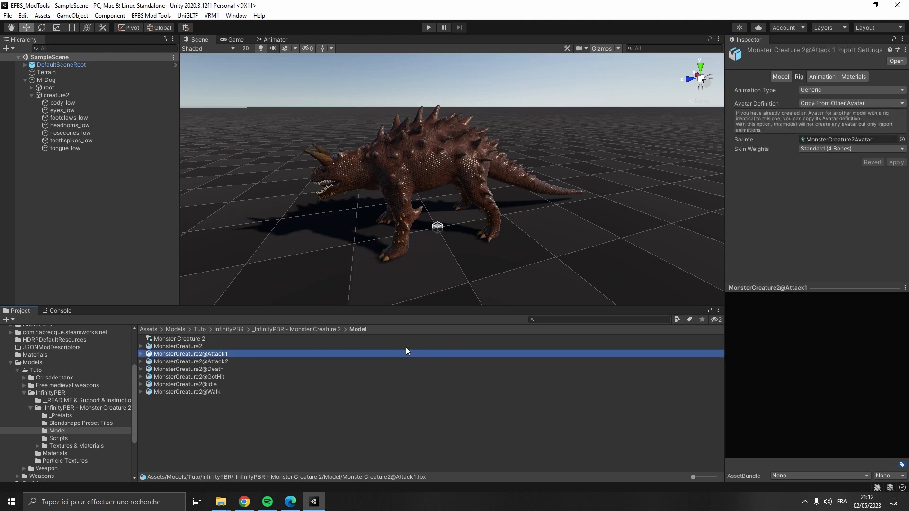
left_click(219, 385)
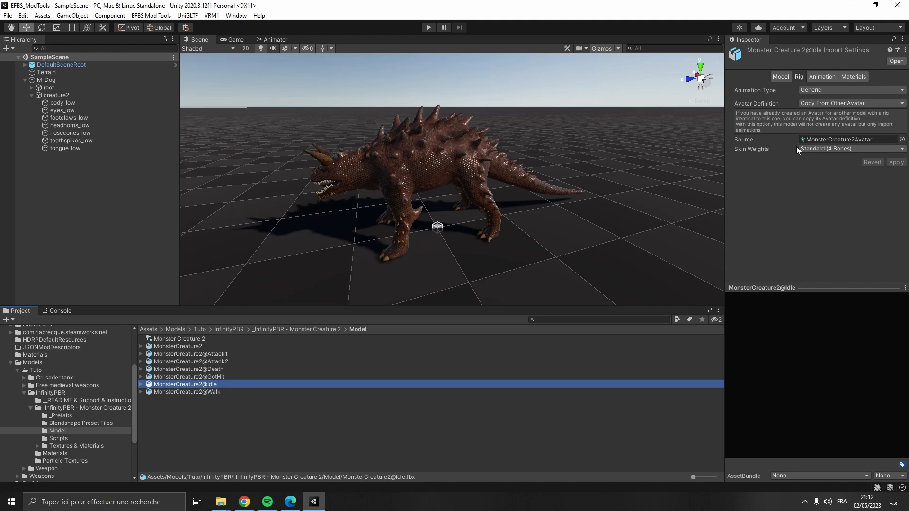
left_click(814, 76)
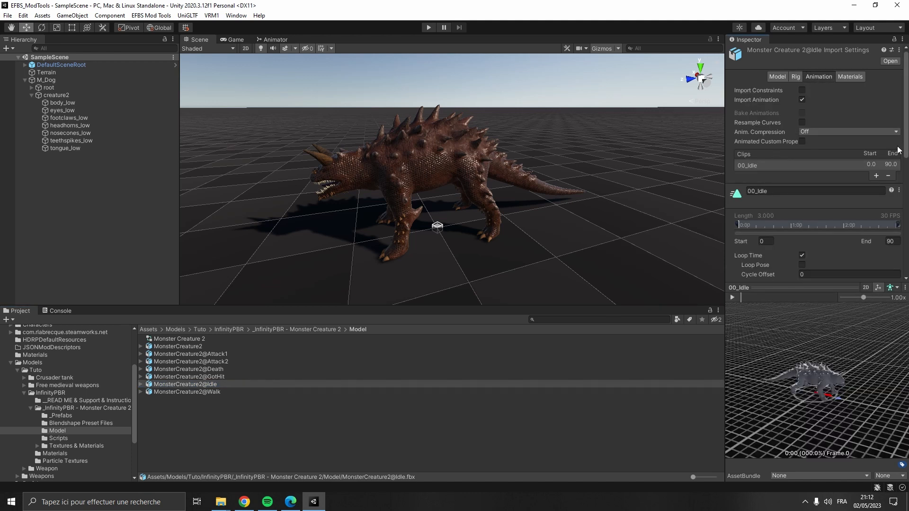
left_click(760, 194)
- Switch to the documentation PDF and copy the DeathBodyFall function name from the Animation Events section
left_click(291, 502)
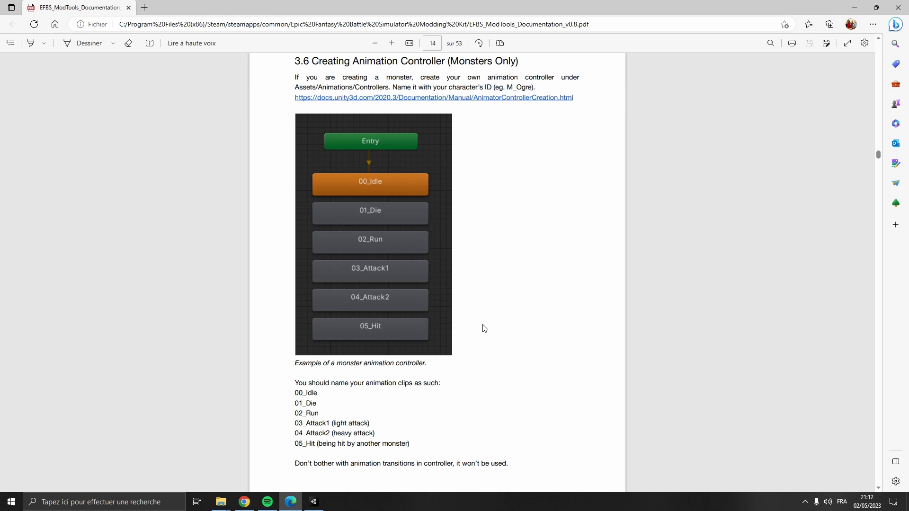
scroll(524, 172, "down", 10)
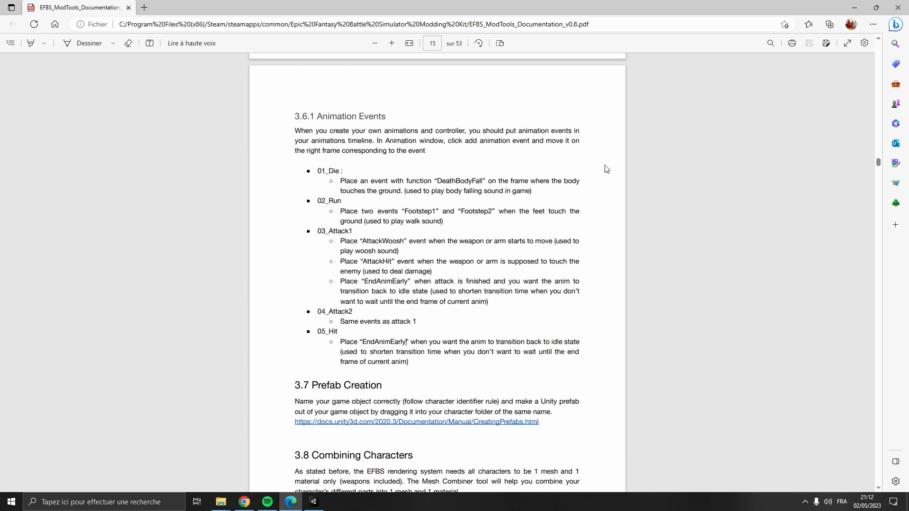
double_click(460, 181)
key("ctrl+c")
left_click(314, 502)
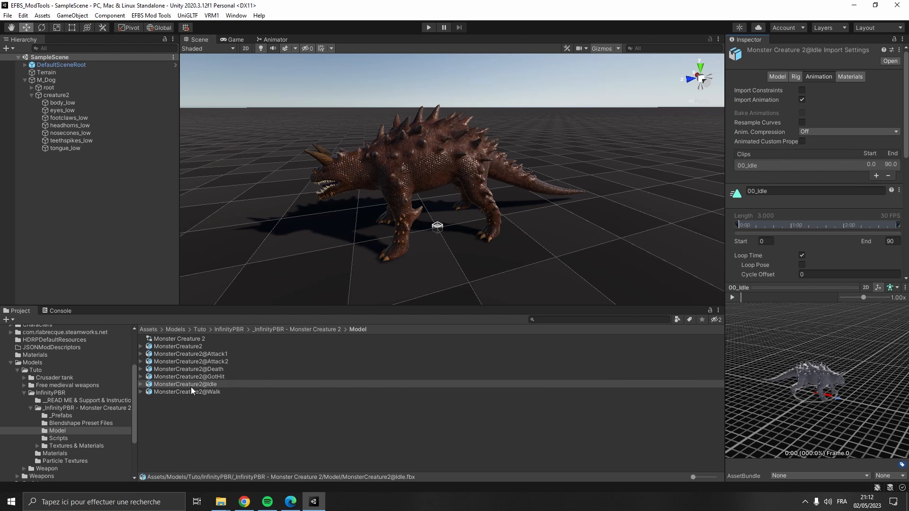
- Add a DeathBodyFall animation event at about frame 33 of the Death clip and apply the import settings
left_click(222, 370)
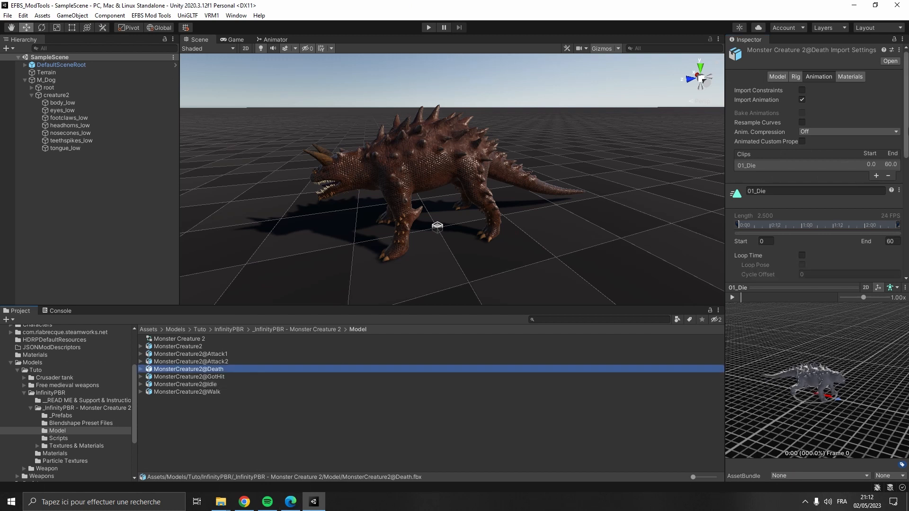
left_click_drag(908, 141, 907, 258)
scroll(734, 171, "up", 3)
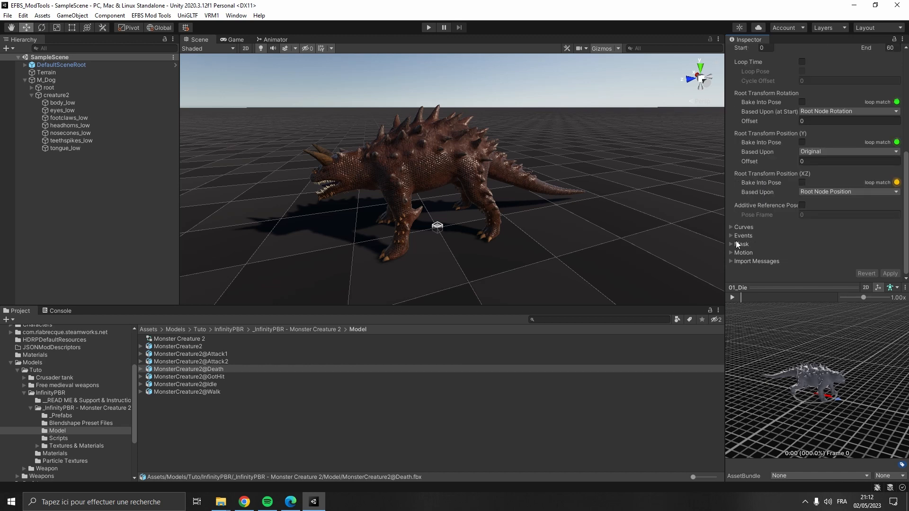
scroll(830, 74, "up", 9)
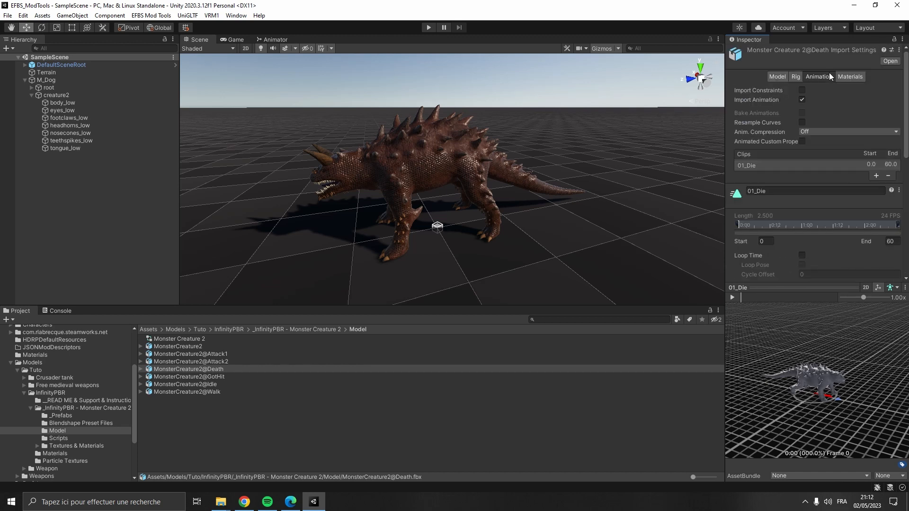
scroll(779, 242, "down", 10)
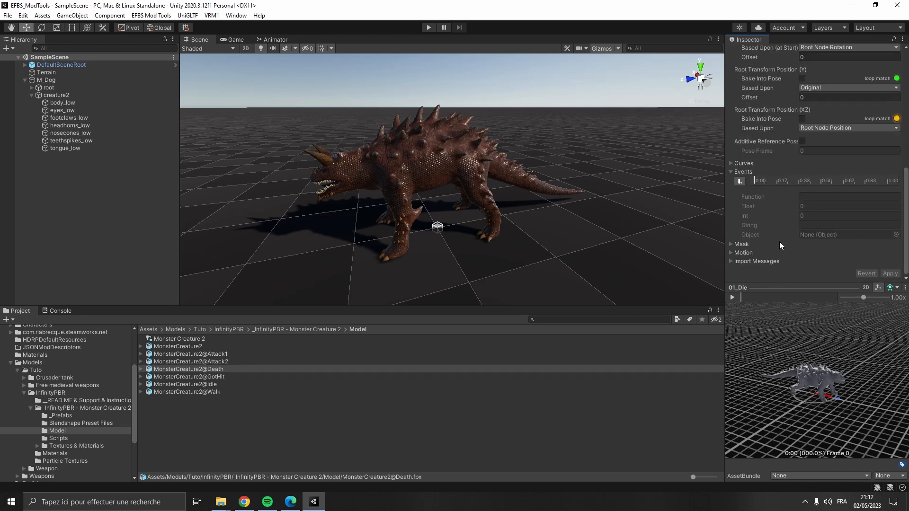
right_click_drag(857, 384, 825, 390)
scroll(825, 389, "up", 3)
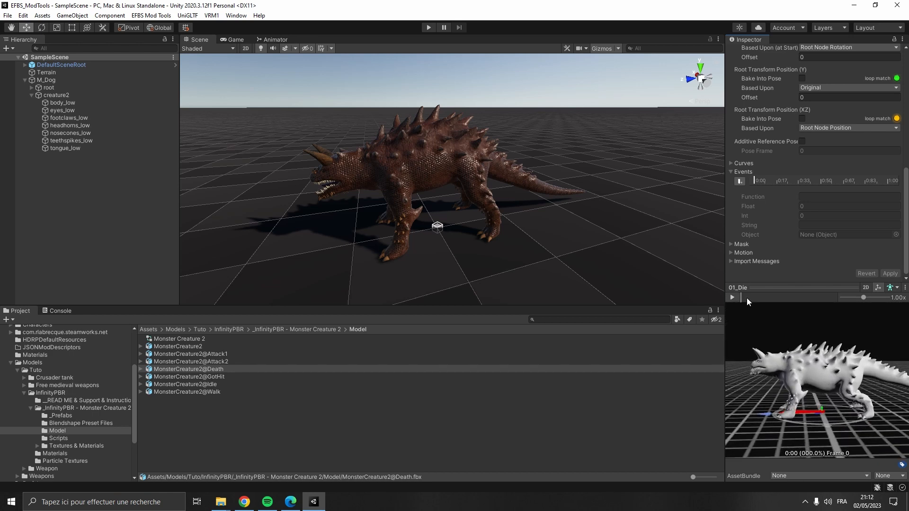
left_click_drag(747, 297, 796, 299)
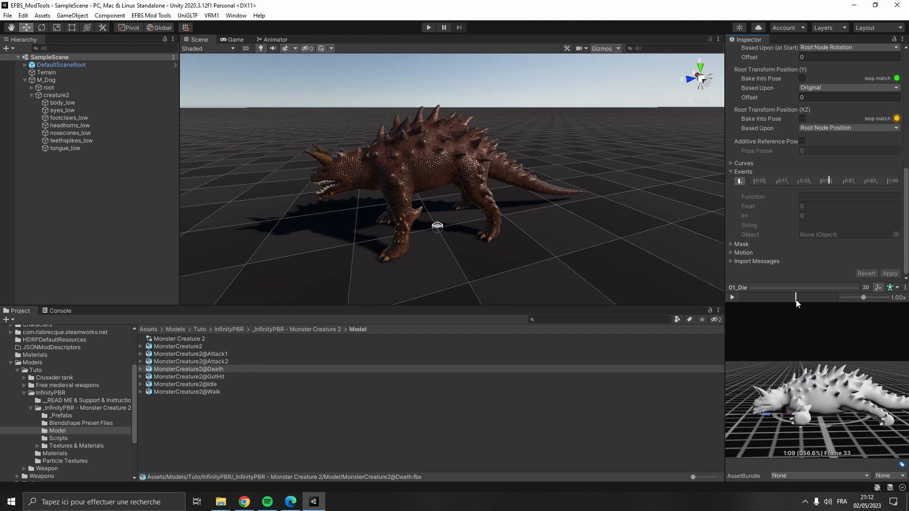
left_click(740, 181)
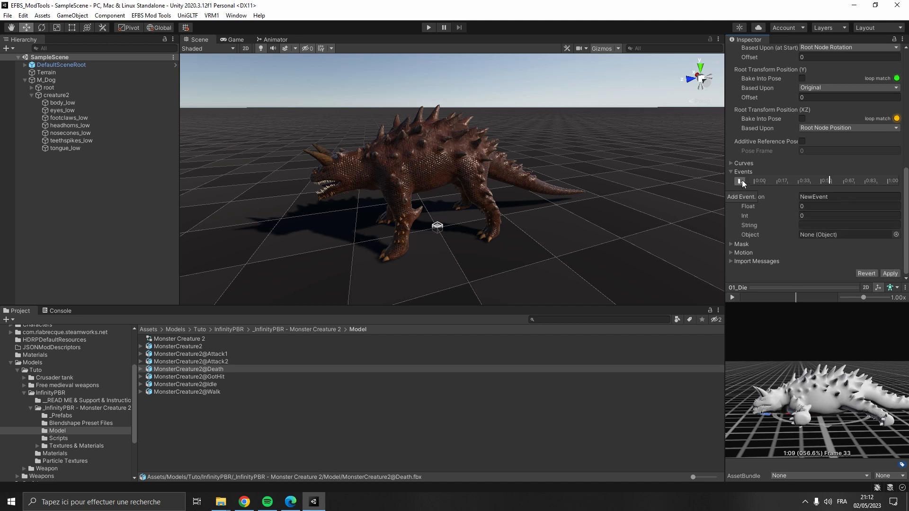
left_click(848, 196)
key("ctrl+v")
left_click(890, 274)
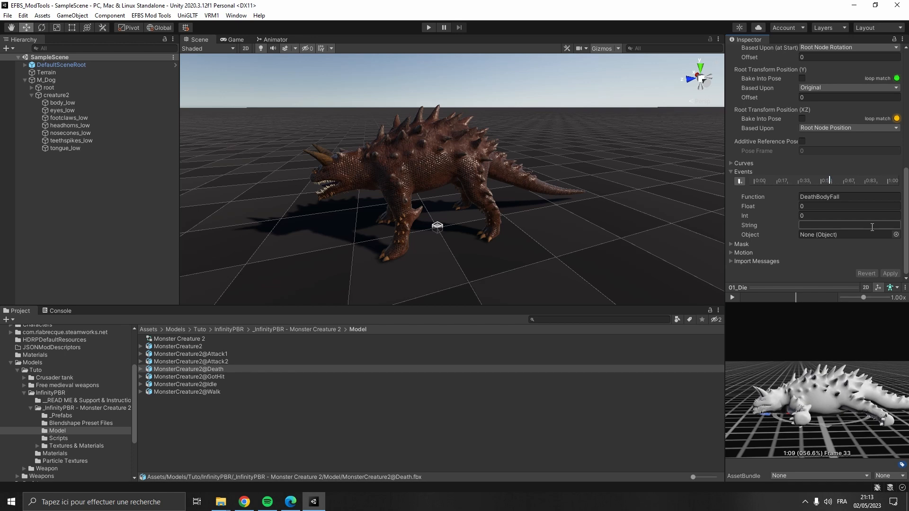
- Copy the Footstep1 function name from the documentation and return to the editor
left_click(291, 501)
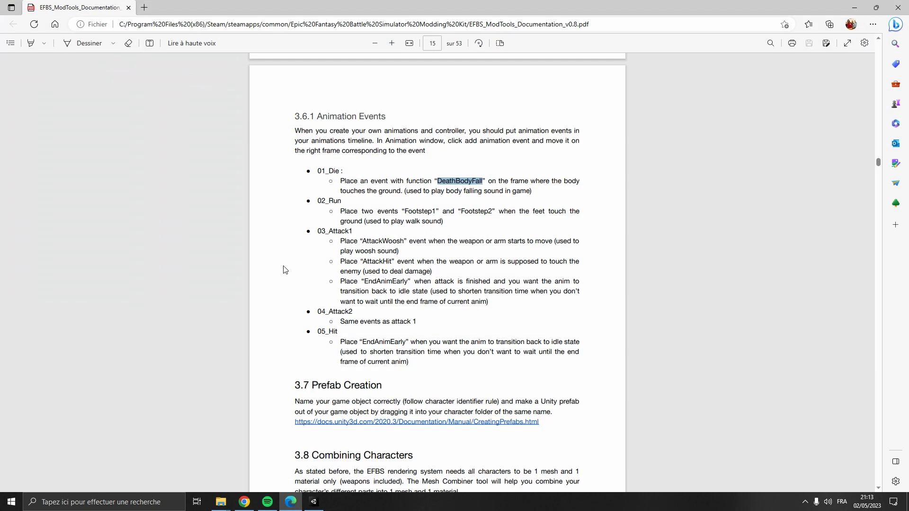
double_click(428, 211)
key("ctrl+c")
left_click(314, 502)
- Add a Footstep1 animation event at about frame 14 of the Walk file's 02_Run clip
left_click(214, 391)
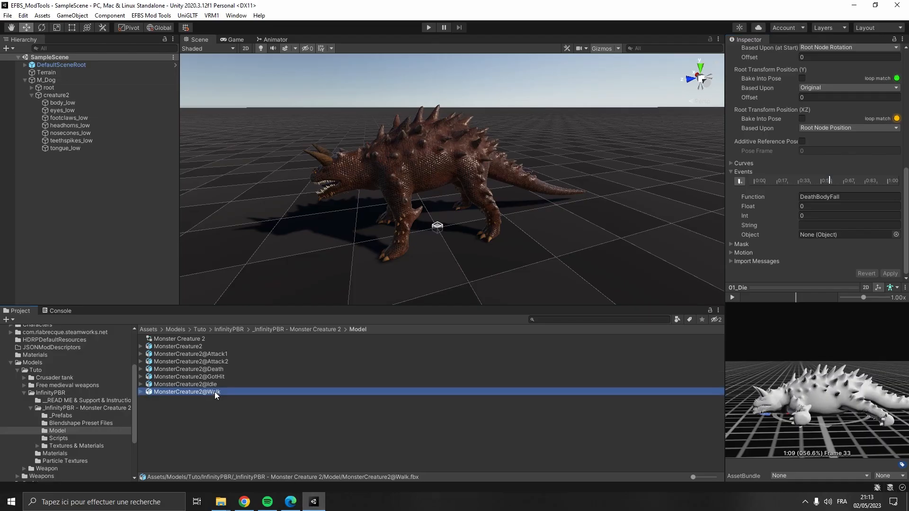
mouse_move(906, 233)
left_mouse_down()
mouse_move(905, 163)
mouse_move(894, 235)
left_mouse_up()
left_click_drag(822, 382, 654, 350)
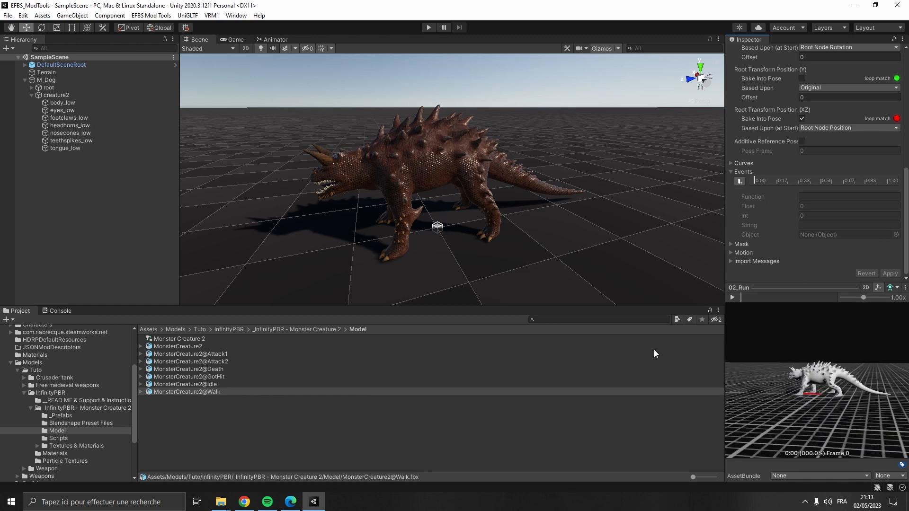
scroll(820, 387, "up", 3)
scroll(819, 387, "up", 3)
left_click_drag(750, 301, 790, 304)
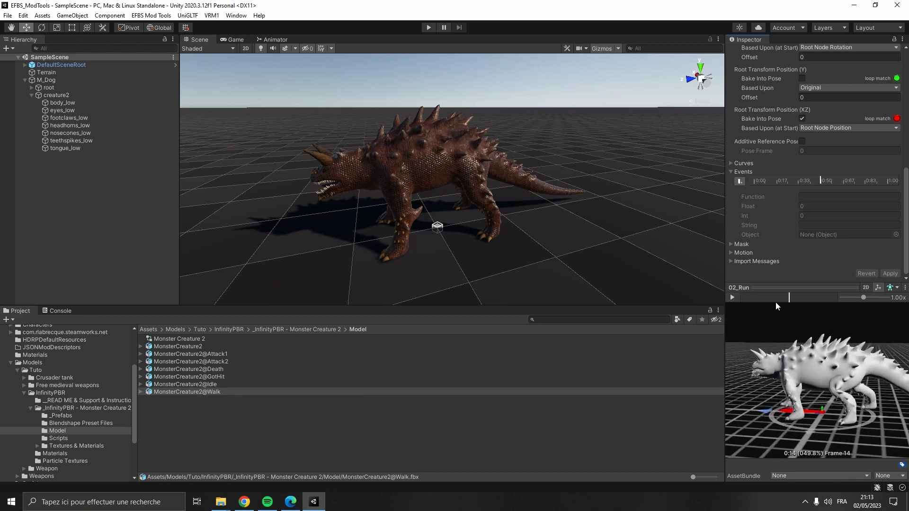
left_click(739, 182)
left_click(804, 197)
key("ctrl+v")
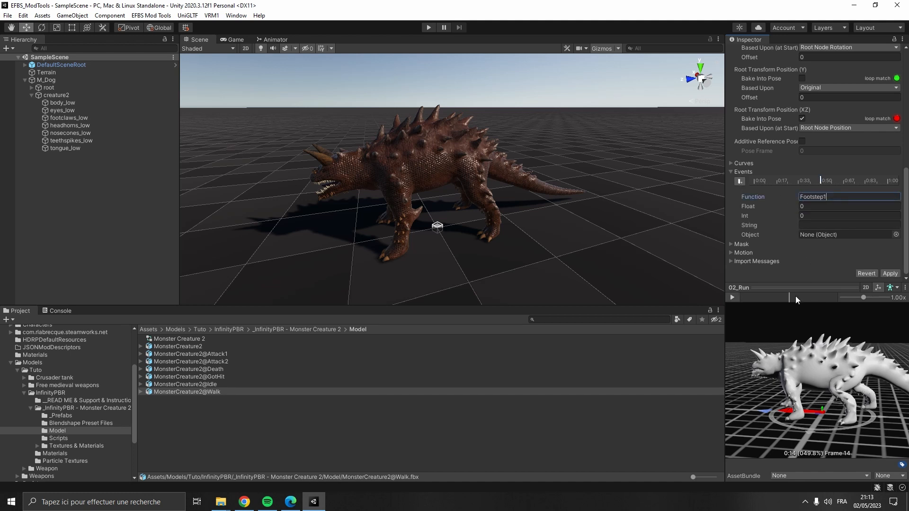
- Add a Footstep2 event at about frame 27 of the run clip and apply the import settings
mouse_move(796, 296)
left_mouse_down()
mouse_move(841, 305)
mouse_move(829, 303)
left_mouse_up()
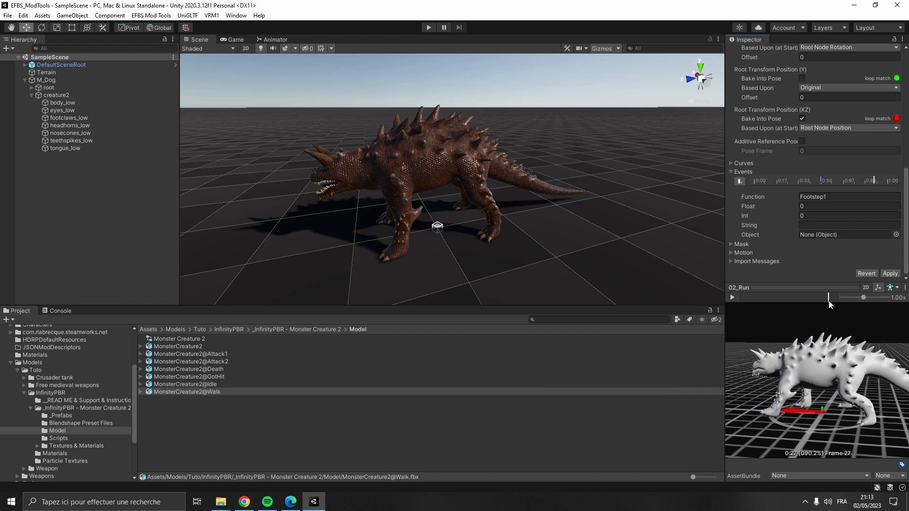
left_click(841, 197)
left_click(842, 197)
type("2")
left_click(889, 275)
- Copy the AttackWoosh function name from the documentation and return to the editor
left_click(290, 501)
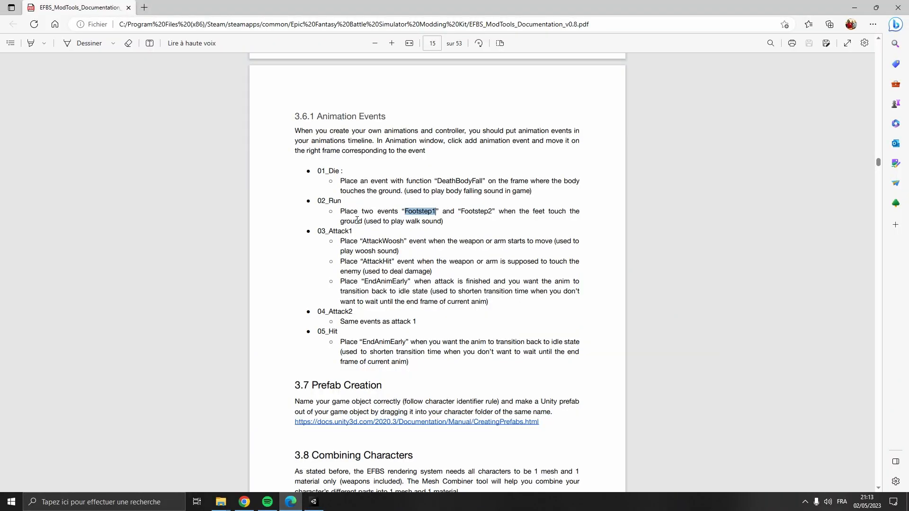
double_click(371, 242)
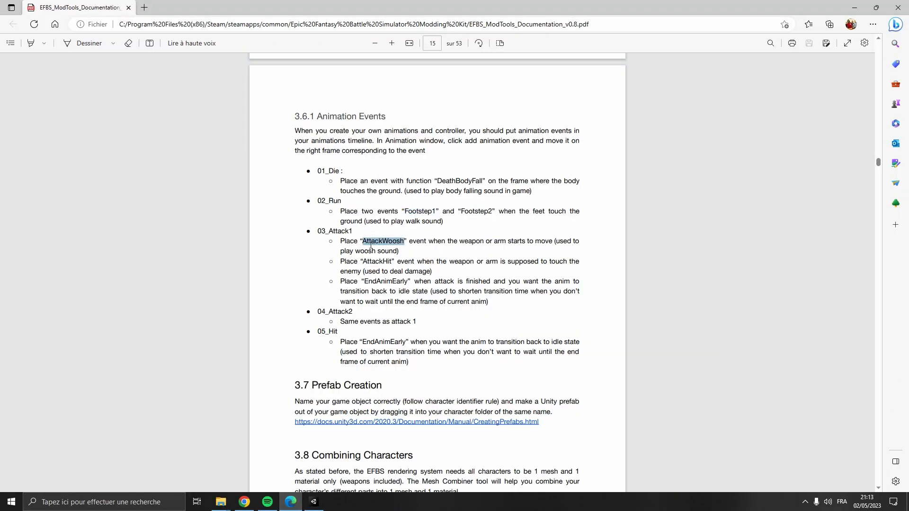
left_click(313, 502)
- Add an AttackWoosh animation event at about frame 22 of the Attack1 clip
left_click(232, 355)
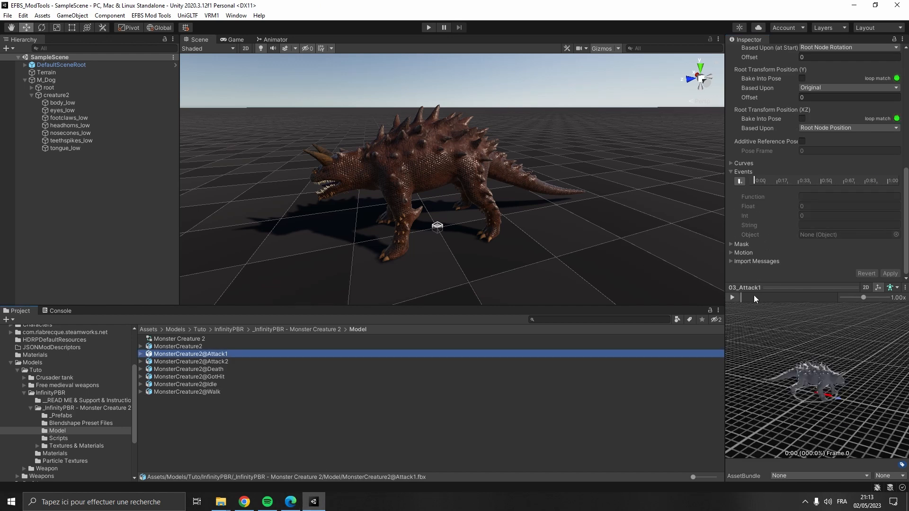
left_click_drag(754, 315, 776, 341)
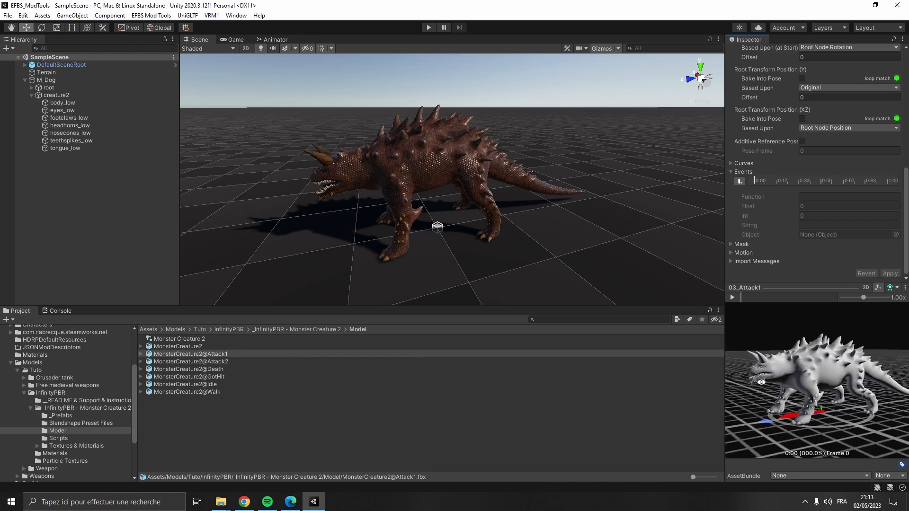
left_click(733, 298)
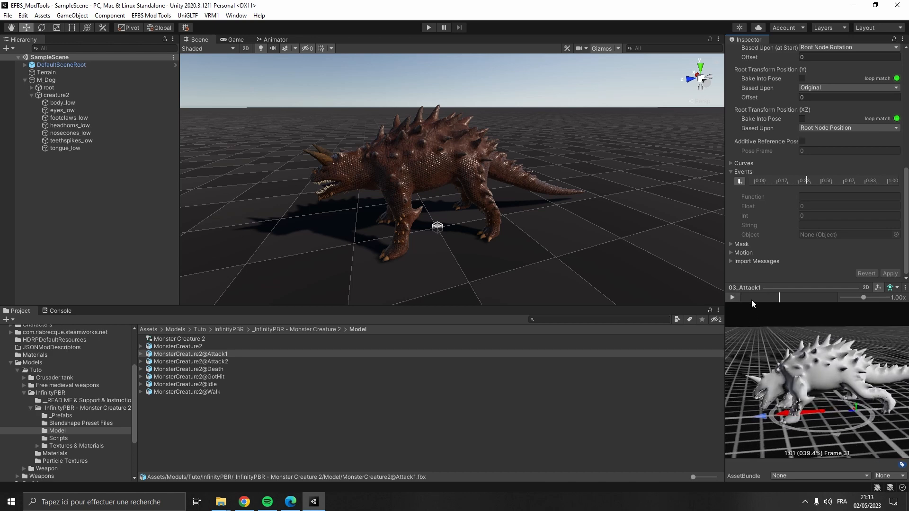
left_click_drag(776, 297, 768, 297)
left_click(740, 181)
left_click(814, 197)
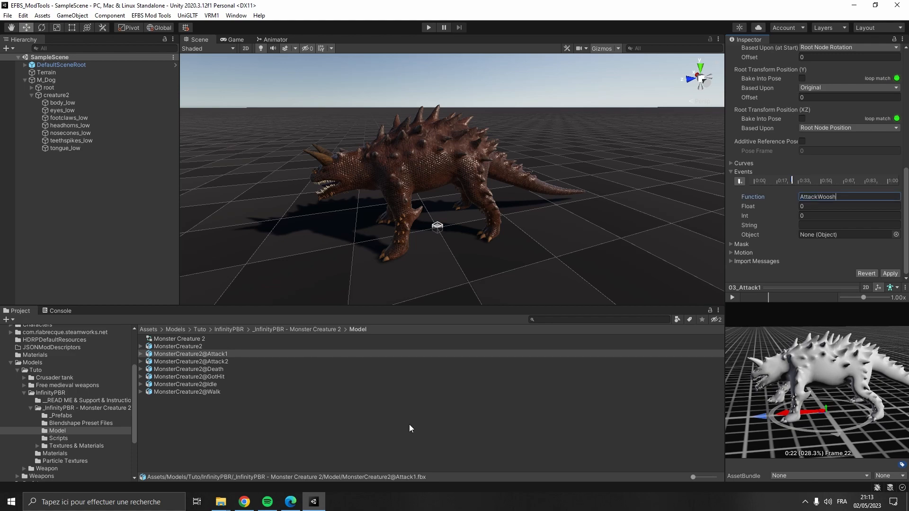
- Copy the AttackHit function name from the documentation and return to the editor
left_click(290, 501)
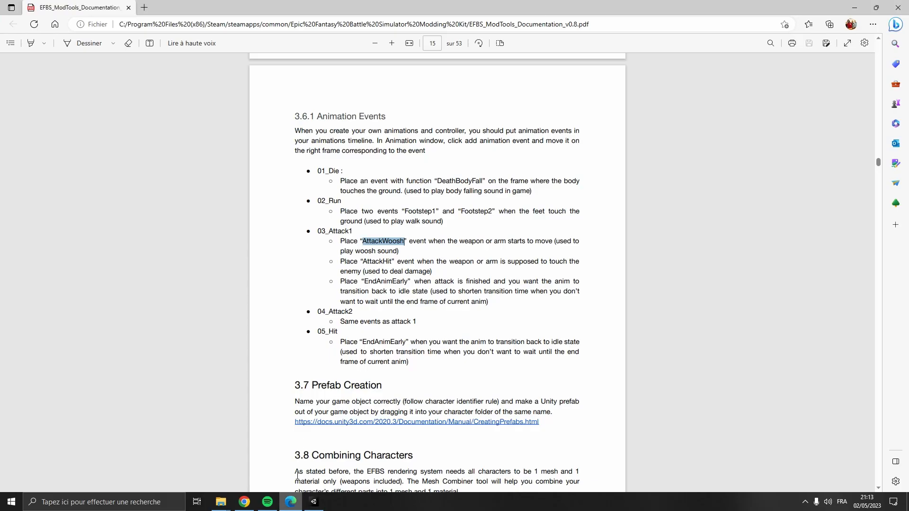
double_click(378, 261)
key("ctrl+c")
left_click(314, 501)
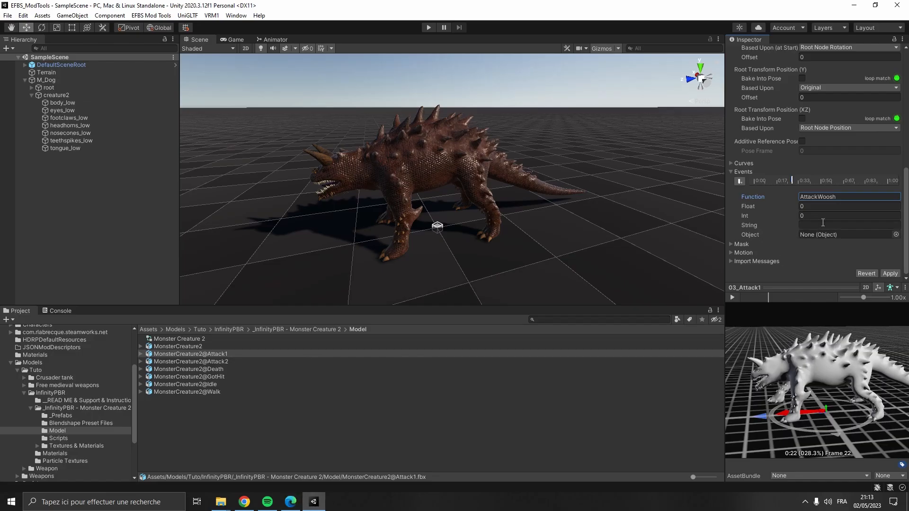
- Add an AttackHit animation event at about frame 37 of the Attack1 clip
mouse_move(769, 297)
left_mouse_down()
mouse_move(798, 302)
mouse_move(787, 300)
left_mouse_up()
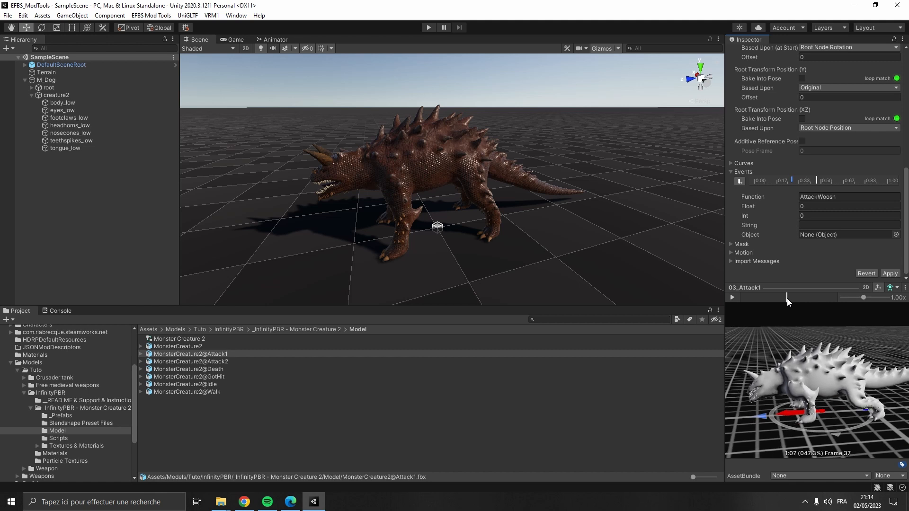
left_click(742, 183)
left_click(836, 197)
key("ctrl+v")
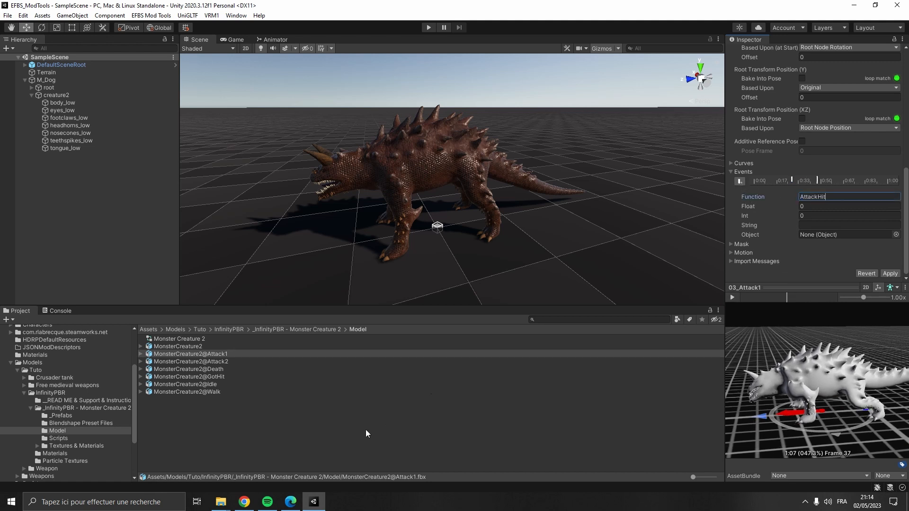
- Copy the EndAnimEarly function name from the documentation and return to the editor
left_click(291, 502)
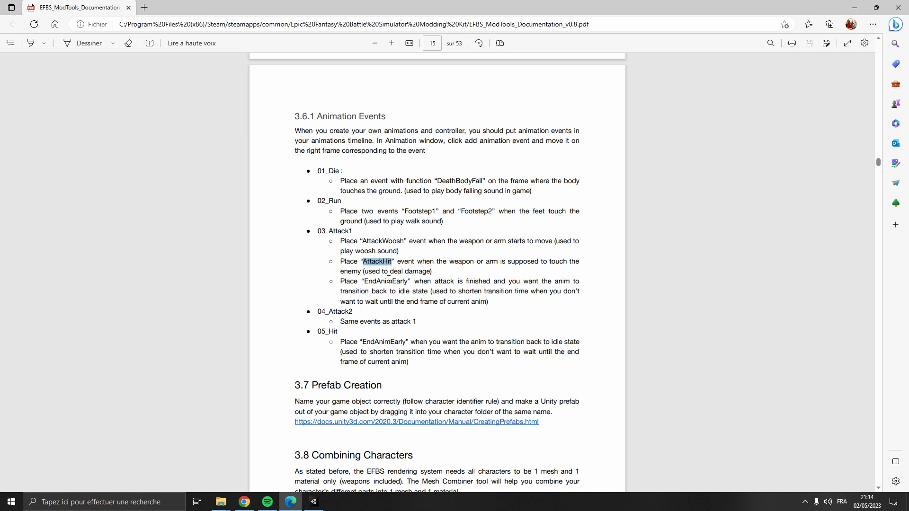
double_click(388, 281)
left_click(314, 502)
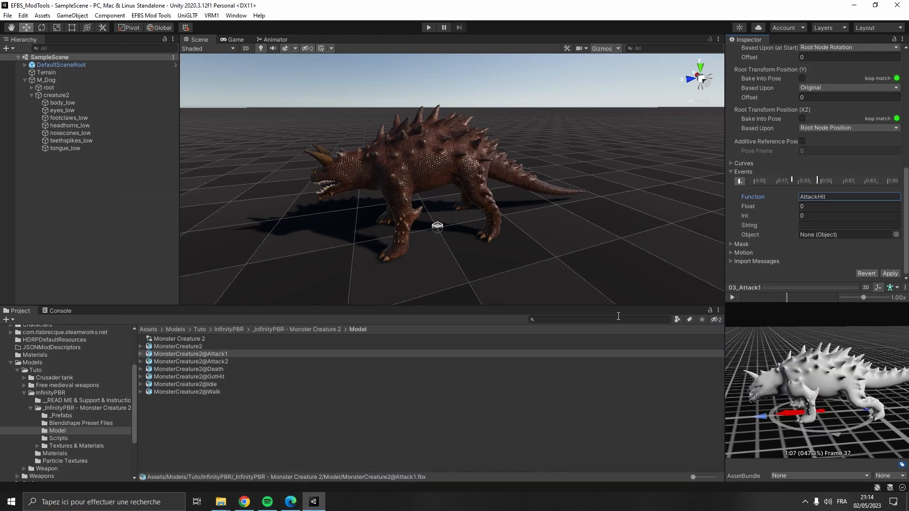
- Add an EndAnimEarly animation event at about frame 70 of the Attack1 clip and apply the import settings
left_click_drag(794, 299, 723, 300)
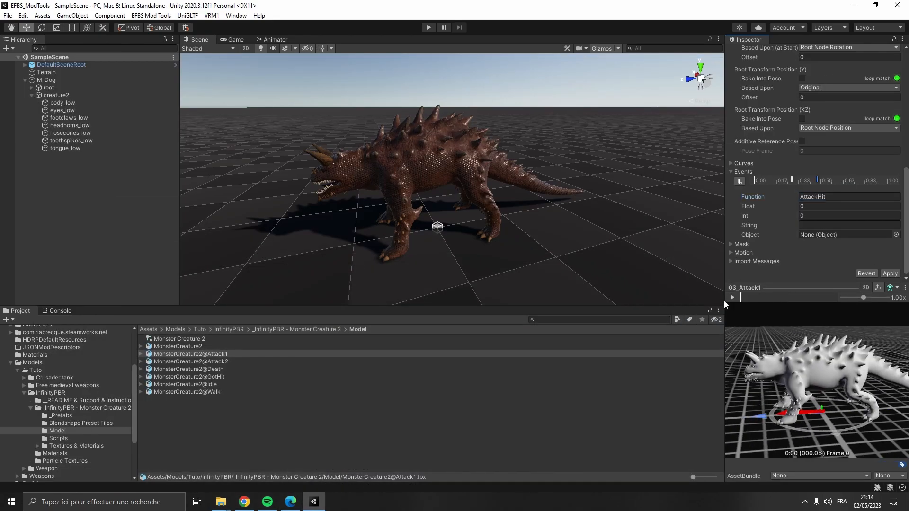
left_click(732, 298)
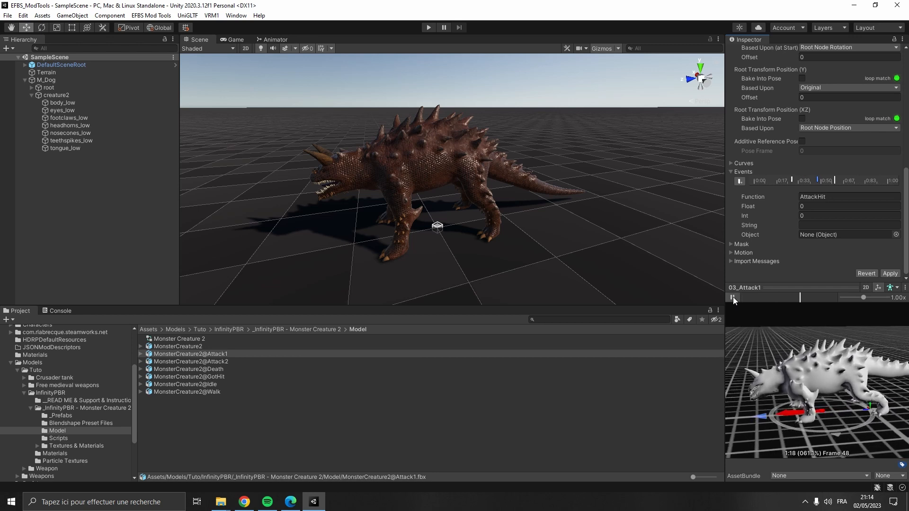
left_click(733, 298)
mouse_move(818, 300)
left_mouse_down()
mouse_move(787, 300)
mouse_move(827, 302)
left_mouse_up()
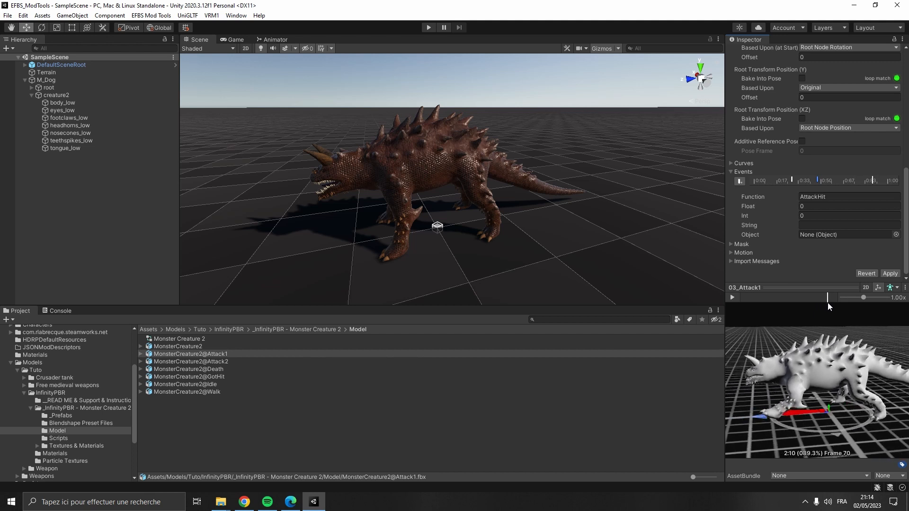
left_click(740, 181)
type("EndAnimEarly")
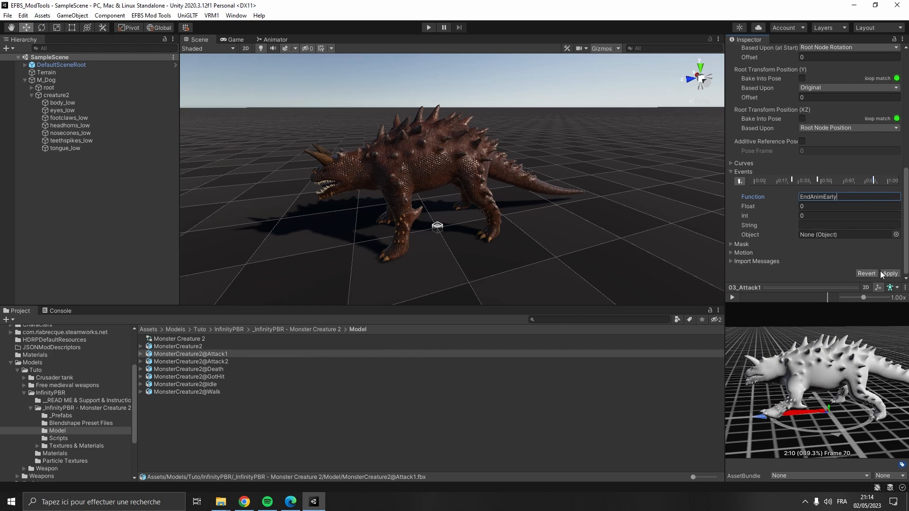
left_click(883, 274)
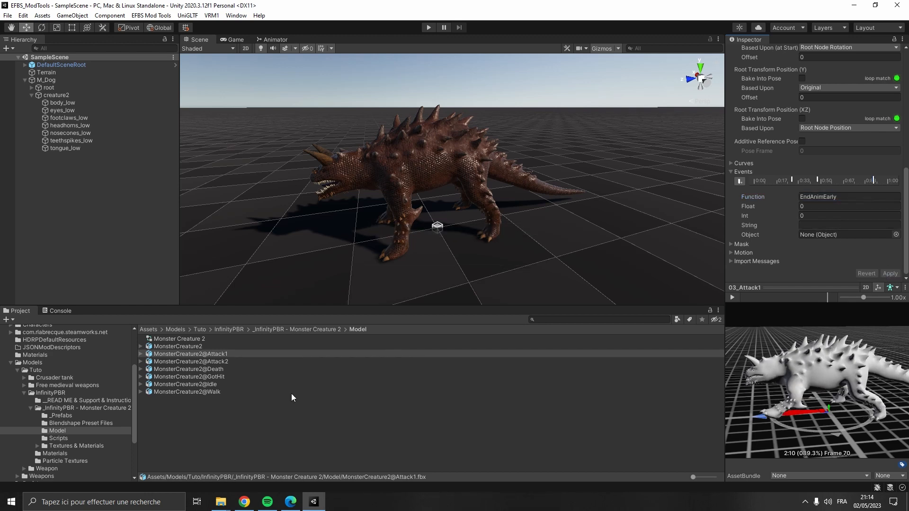
- Select the Attack2 model file and review the documentation's event instructions for 04_Attack2
left_click(191, 361)
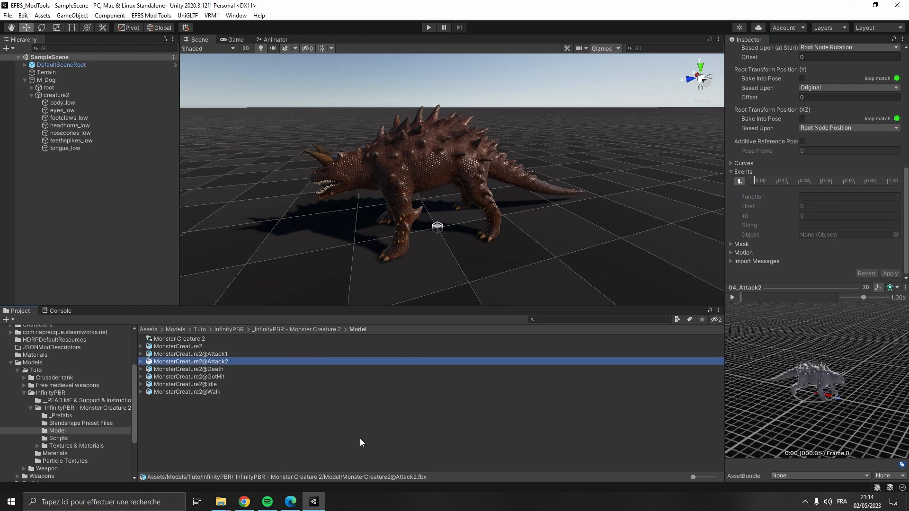
key("alt+Tab")
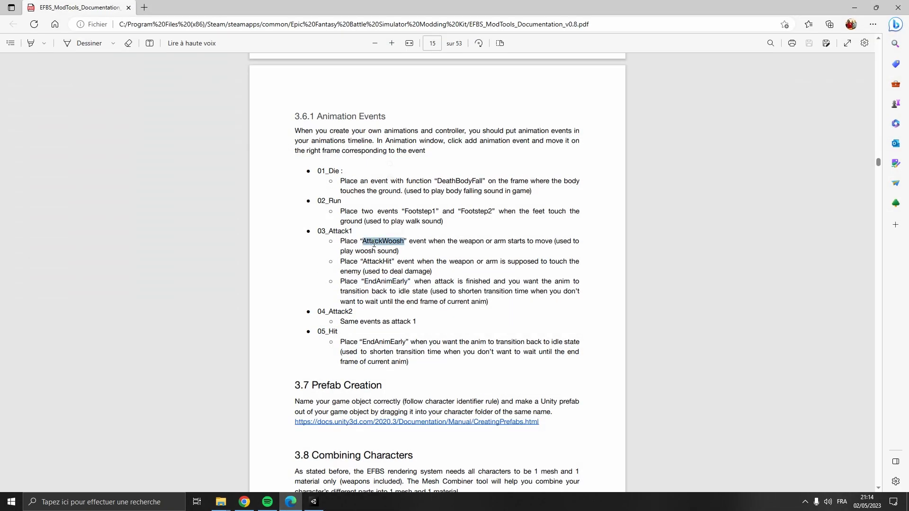
left_click(313, 502)
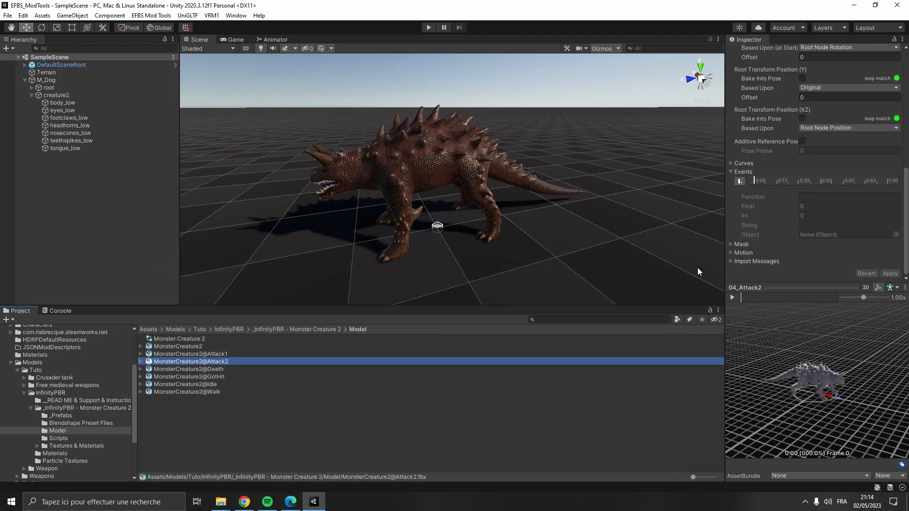
- Add a new animation event at about frame 20 of the Attack2 clip and start editing its function name
left_click_drag(849, 365, 736, 301)
left_click(733, 298)
left_click_drag(829, 347, 776, 359)
scroll(780, 376, "up", 6)
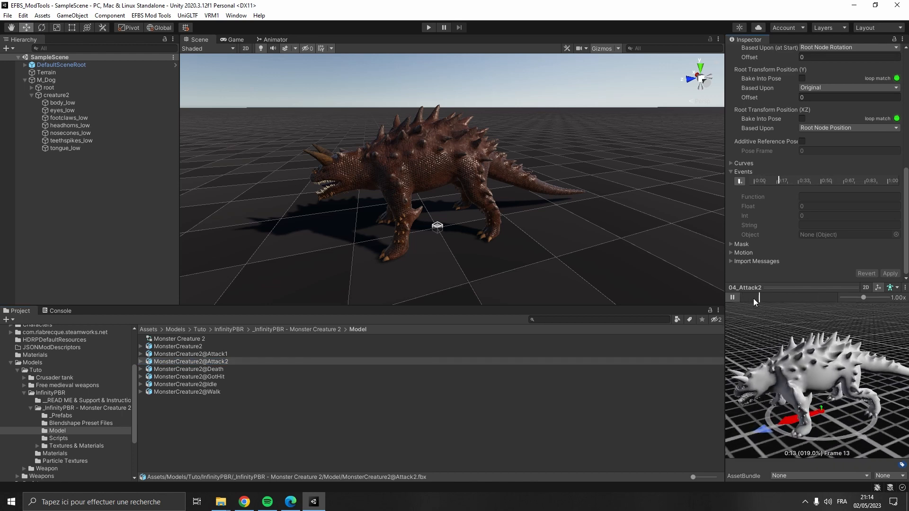
left_click(737, 297)
left_click_drag(741, 297, 768, 299)
left_click(739, 181)
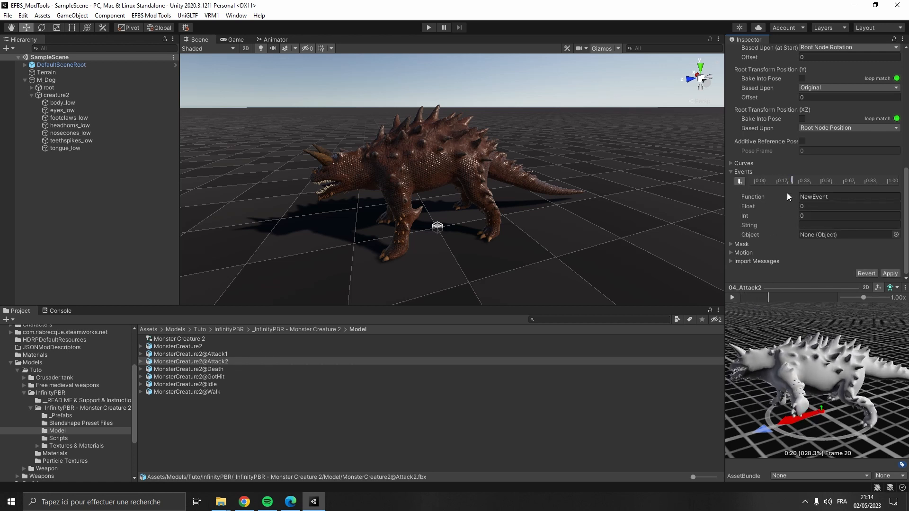
left_click(810, 196)
- Copy AttackWoosh from the documentation and paste it as the new Attack2 event's function name
left_click(290, 502)
double_click(387, 262)
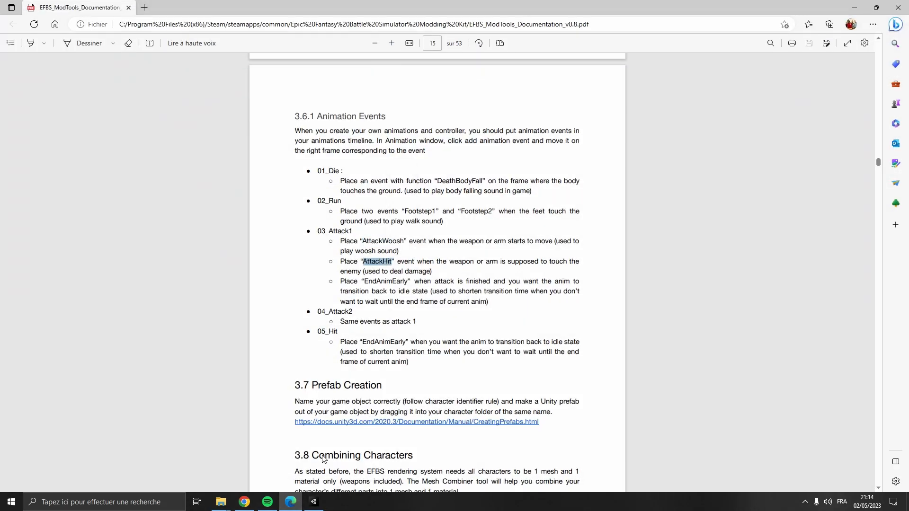
left_click(314, 502)
type("AttackWoosh")
left_click_drag(816, 402, 818, 401)
scroll(819, 402, "down", 5)
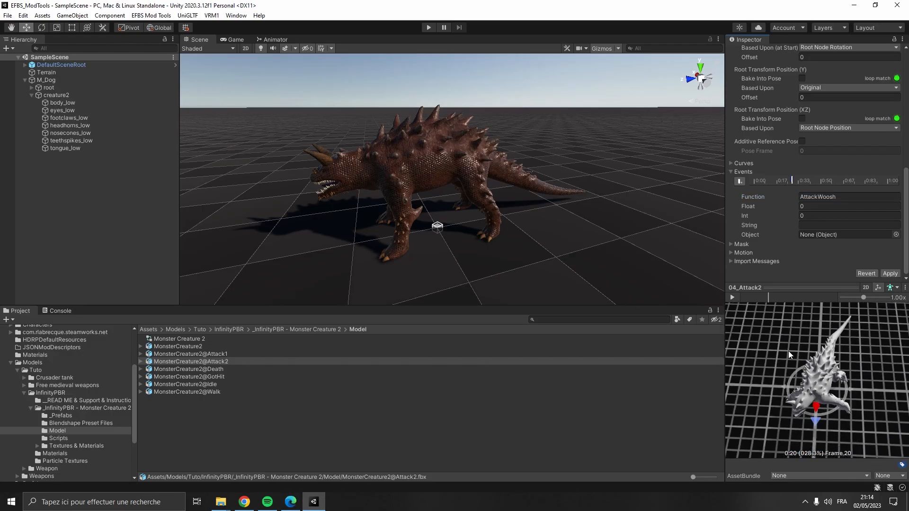
- Add an AttackHit animation event at about frame 23 of the Attack2 clip
left_click_drag(769, 299, 773, 300)
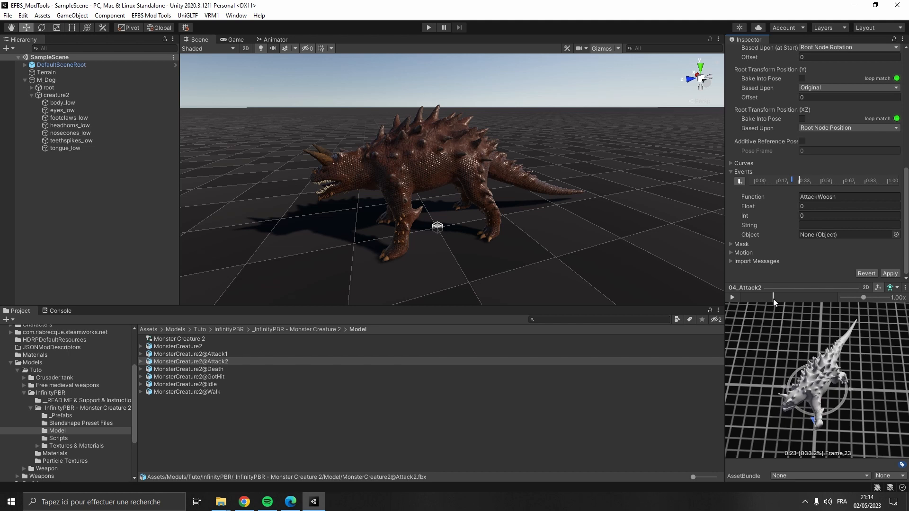
left_click(739, 180)
left_click(821, 197)
type("AttackHit")
- Add an EndAnimEarly animation event at about frame 64 of the Attack2 clip and apply the import settings
left_click(292, 501)
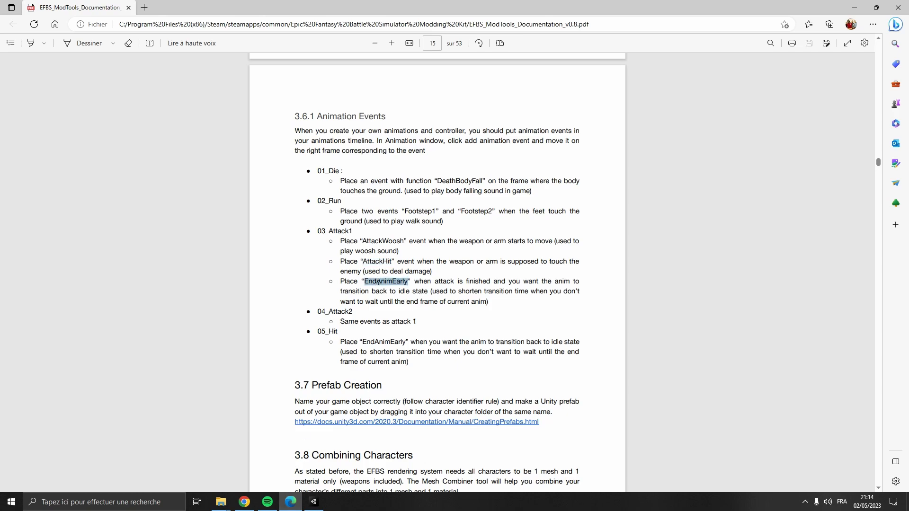
left_click(314, 502)
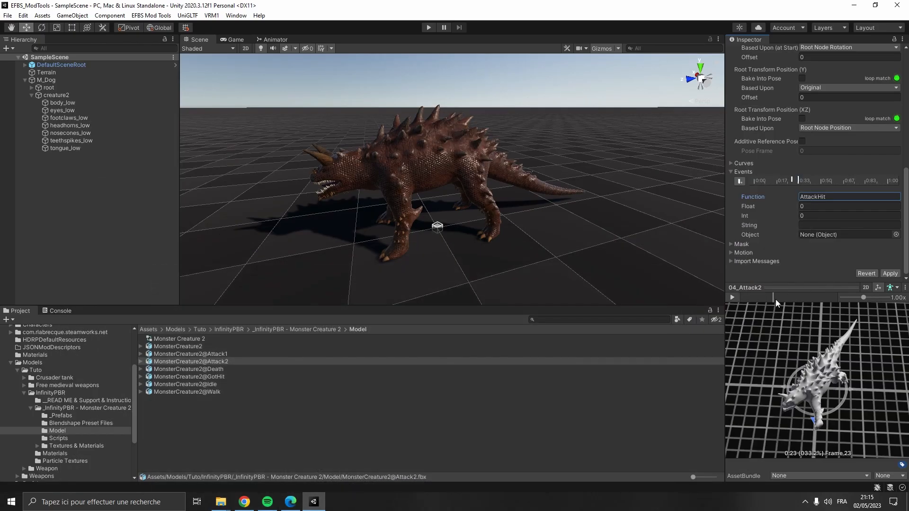
left_click_drag(775, 299, 829, 304)
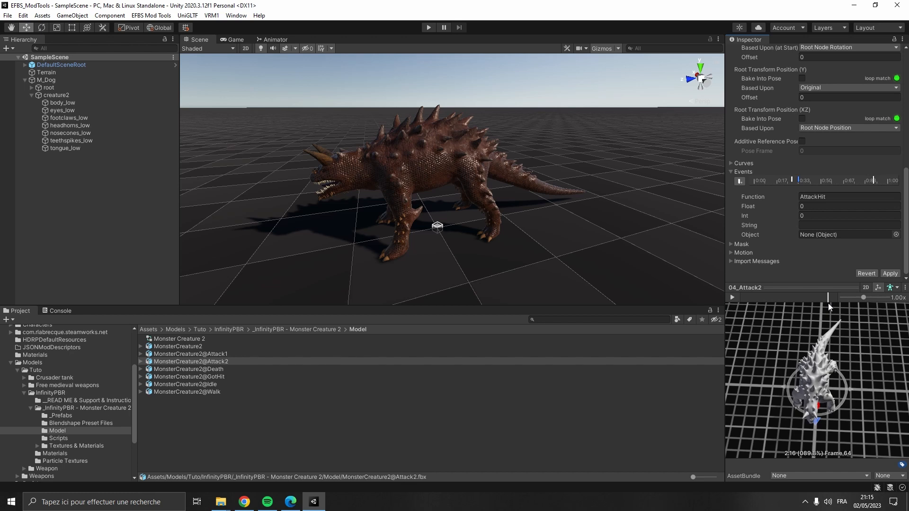
left_click(829, 198)
type("EndAnimEarly")
left_click(890, 274)
- Copy the EndAnimEarly function name for 05_Hit from the documentation and return to the editor
left_click(290, 502)
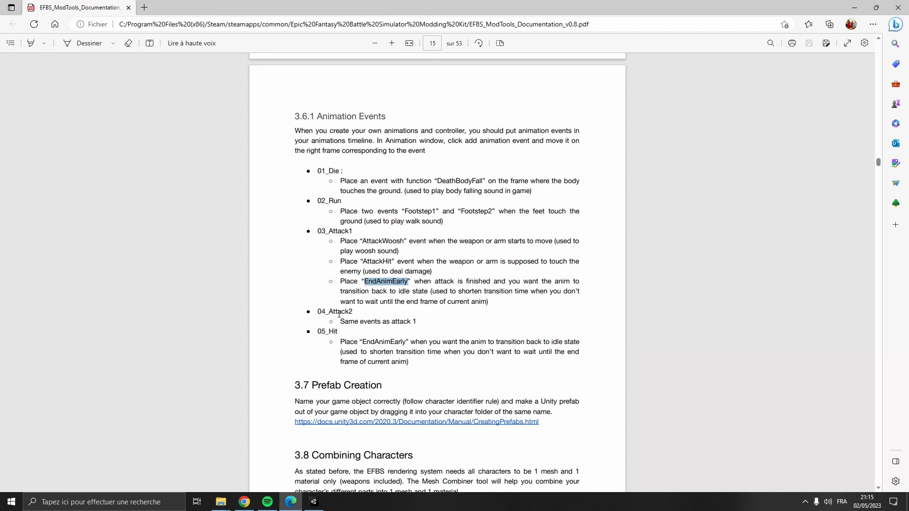
double_click(384, 342)
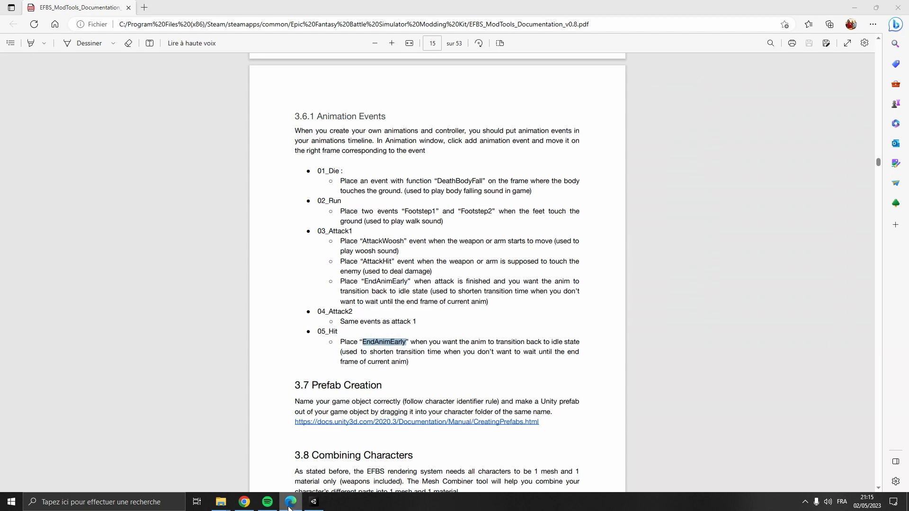
left_click(314, 502)
- Add an EndAnimEarly animation event at about frame 35 of the GotHit clip and apply the import settings
left_click(228, 377)
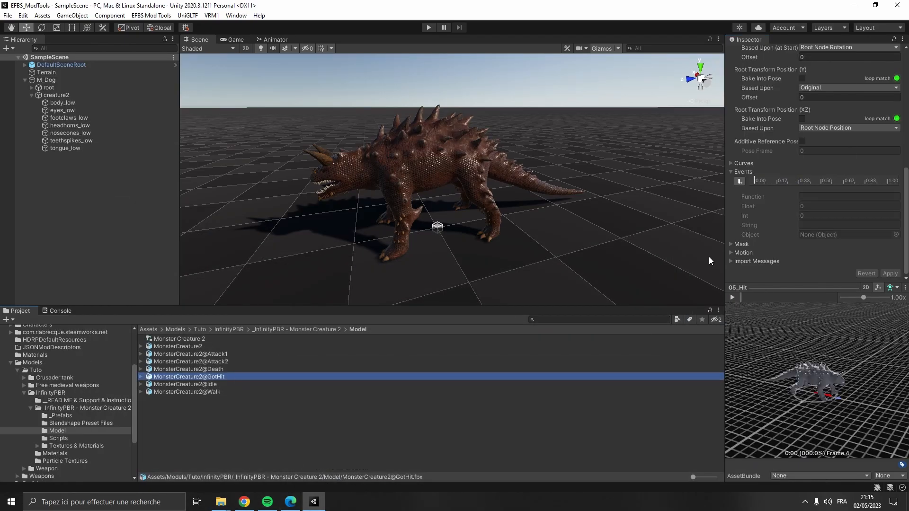
left_click(737, 297)
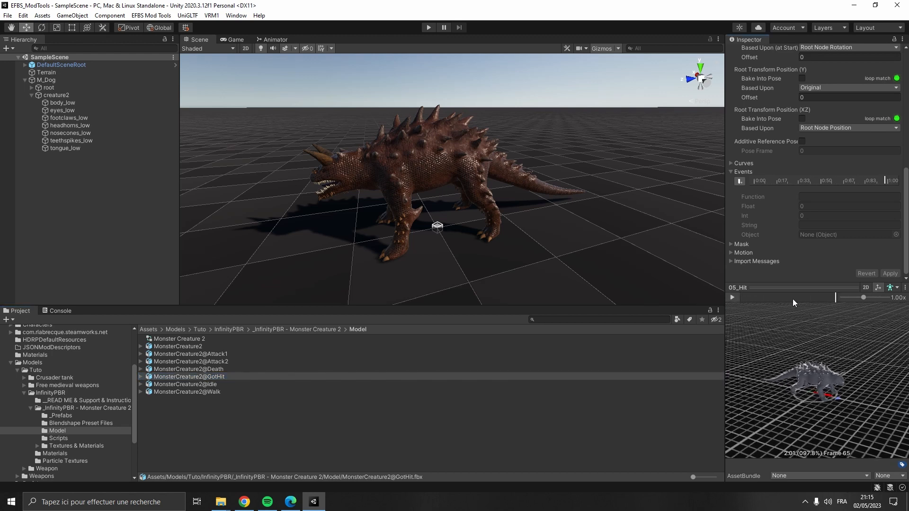
left_click_drag(792, 299, 737, 305)
left_click_drag(757, 332, 789, 304)
left_click(740, 181)
left_click(847, 197)
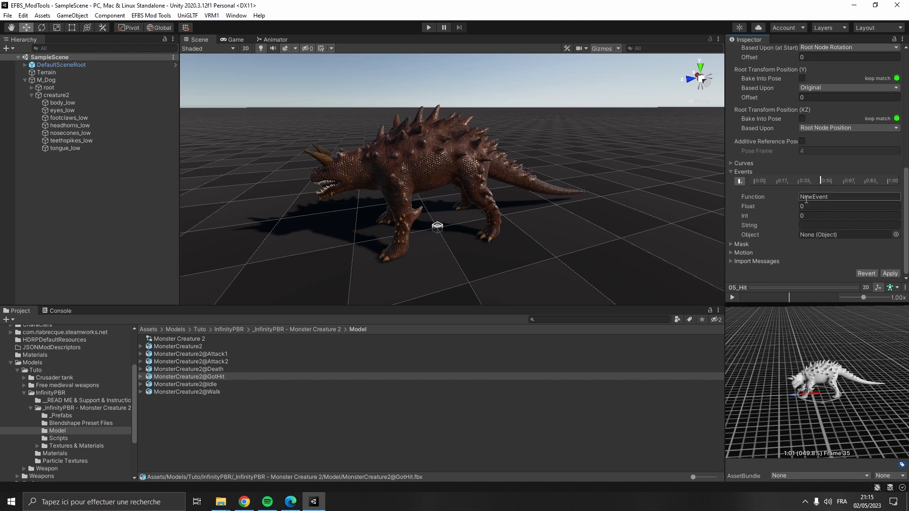
type("EndAnimEarly")
left_click(880, 274)
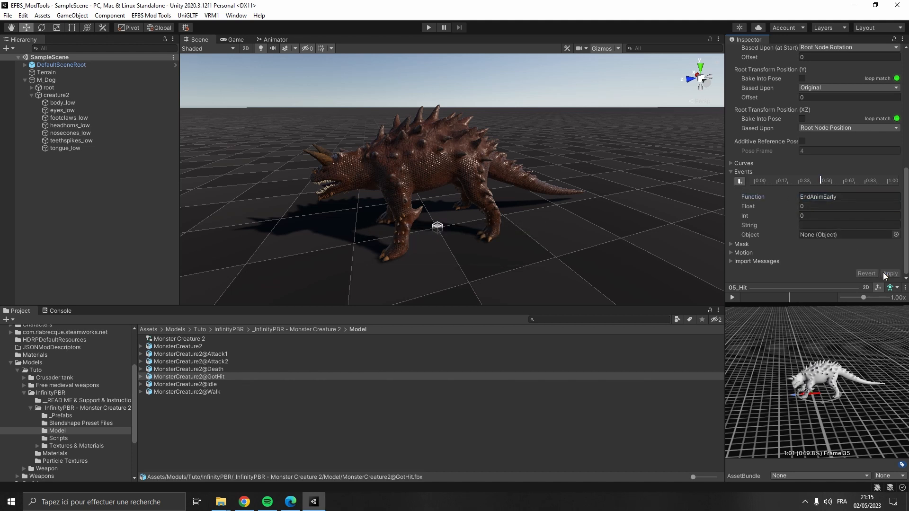
- Create an Animator Controller named M_Dog in the Animations > Controllers folder
left_click(368, 431)
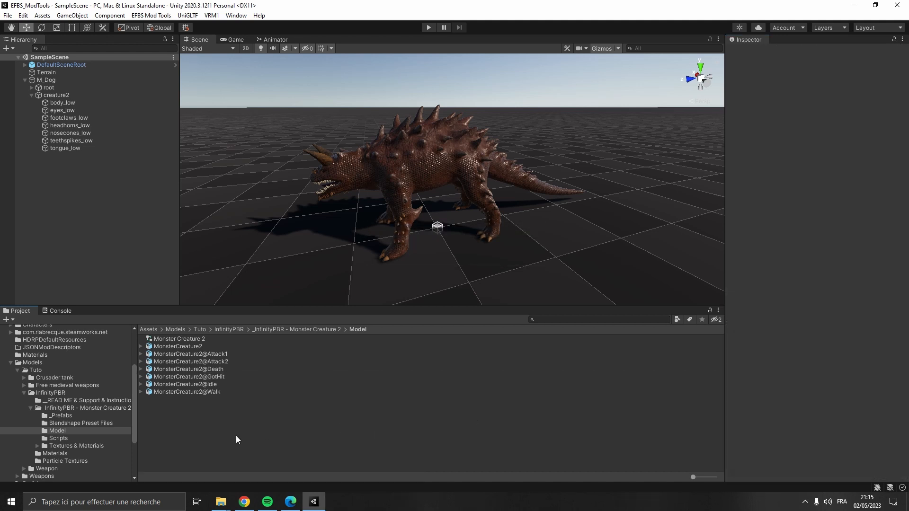
scroll(52, 391, "up", 5)
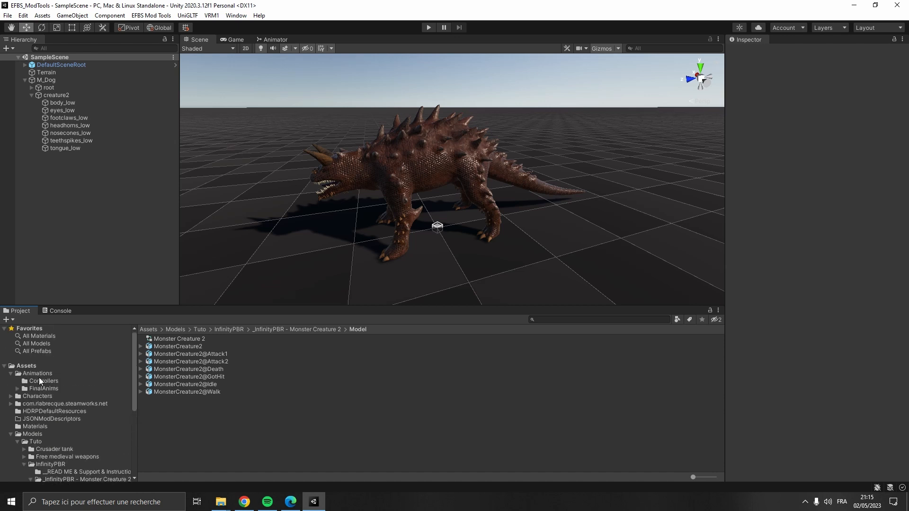
left_click(29, 374)
left_click(48, 381)
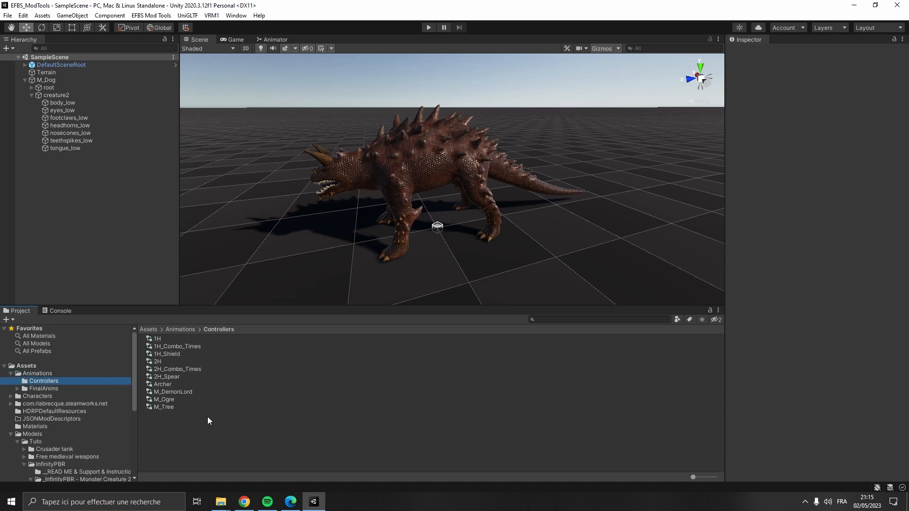
right_click(199, 431)
mouse_move(247, 184)
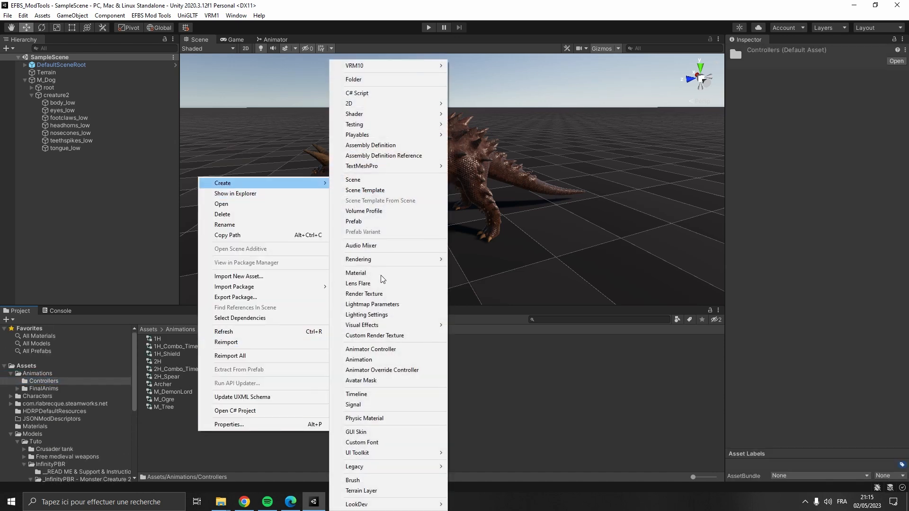
left_click(371, 348)
type("M_Dog")
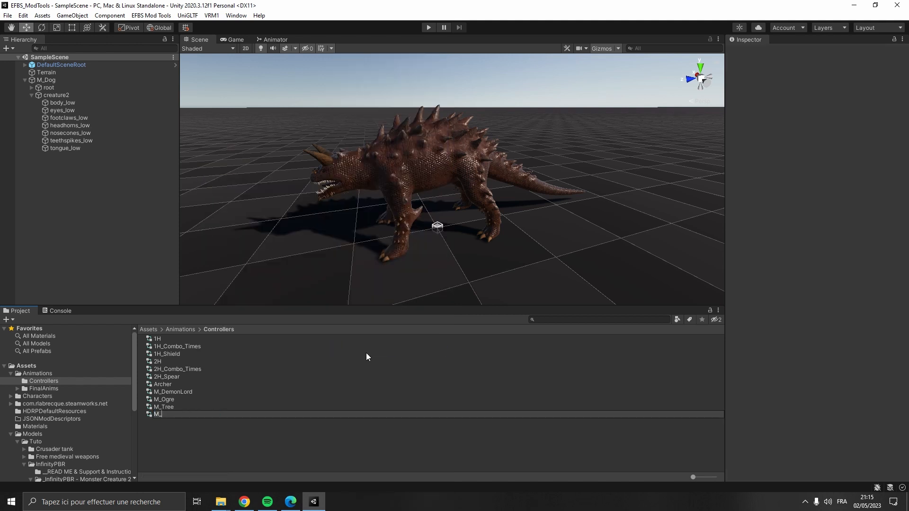
key("Return")
- Open the M_Dog controller and drag all the Monster Creature 2 animation clips into it as states
double_click(179, 399)
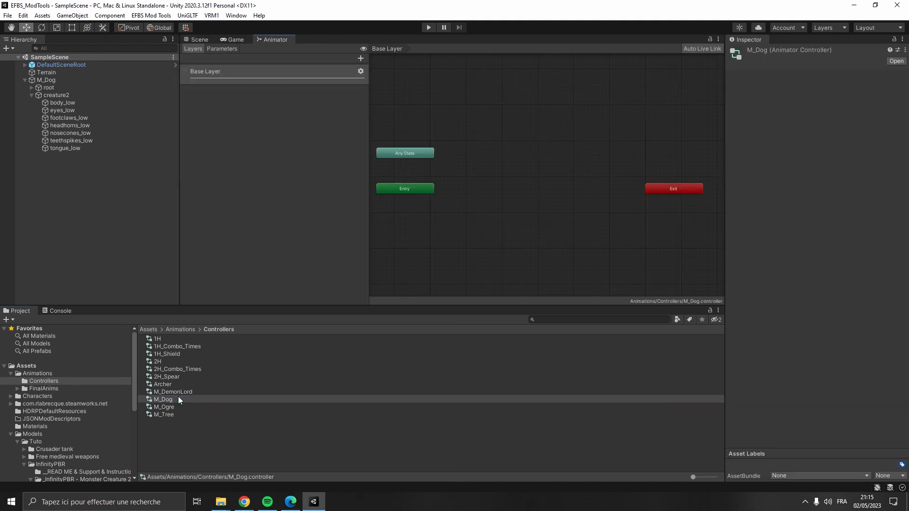
scroll(66, 418, "down", 3)
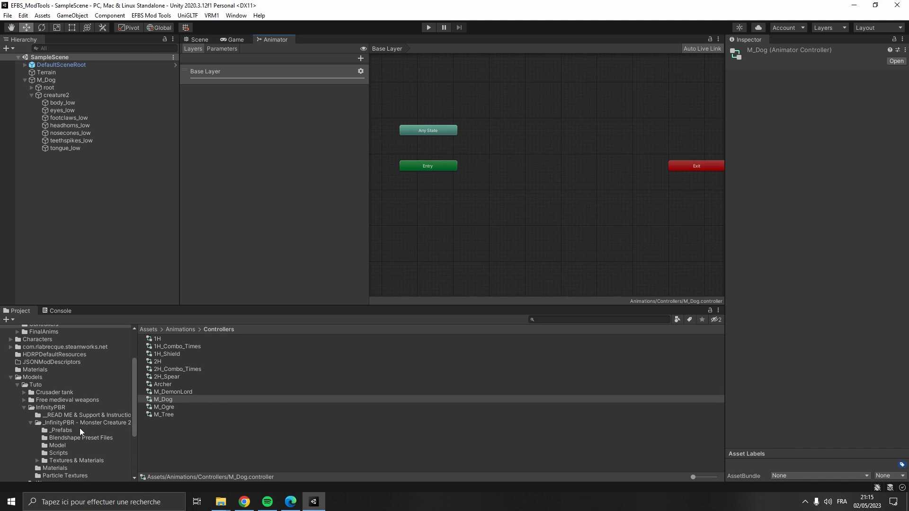
left_click(72, 445)
left_click(194, 355)
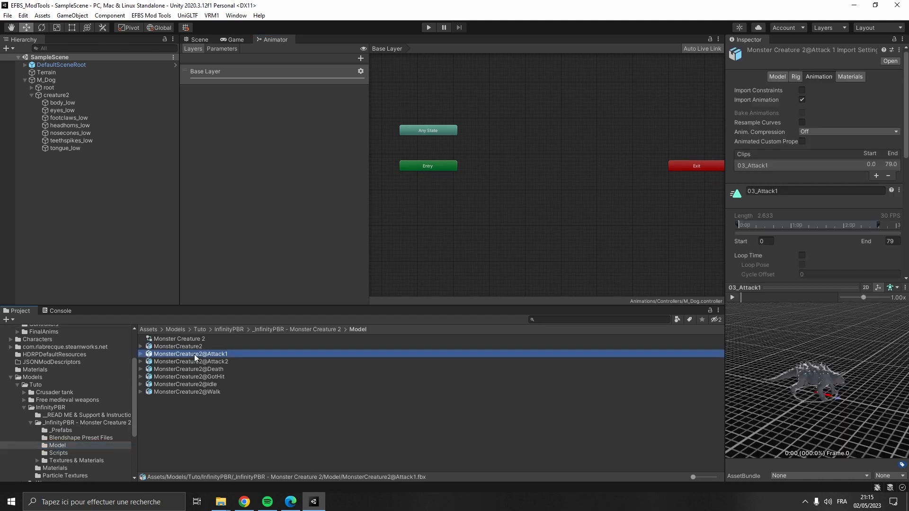
left_click(206, 391, "shift")
left_click_drag(206, 391, 481, 224)
- Rearrange the animation states in the M_Dog controller graph
left_click(401, 260)
left_click_drag(467, 259, 405, 242)
left_click_drag(484, 265, 602, 262)
left_click_drag(499, 265, 544, 200)
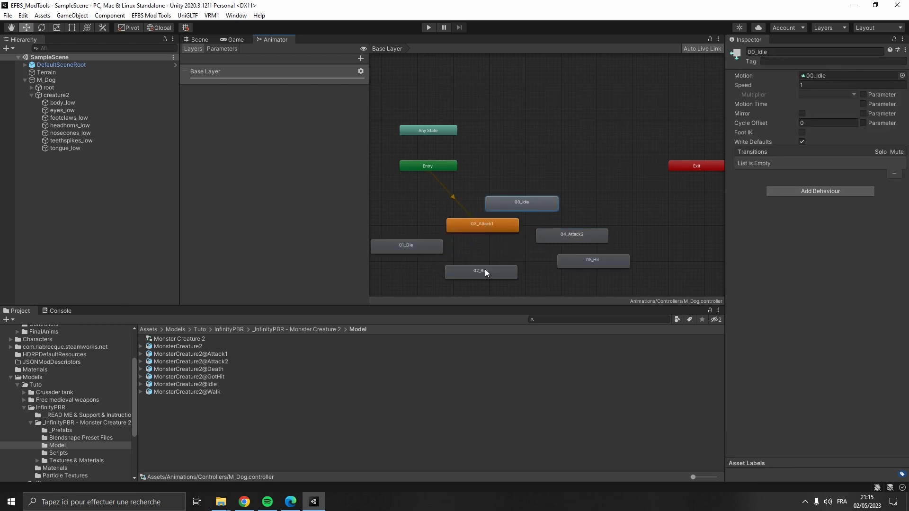
- Assign the M_Dog animator controller to the M_Dog object's Animator component
left_click(63, 78)
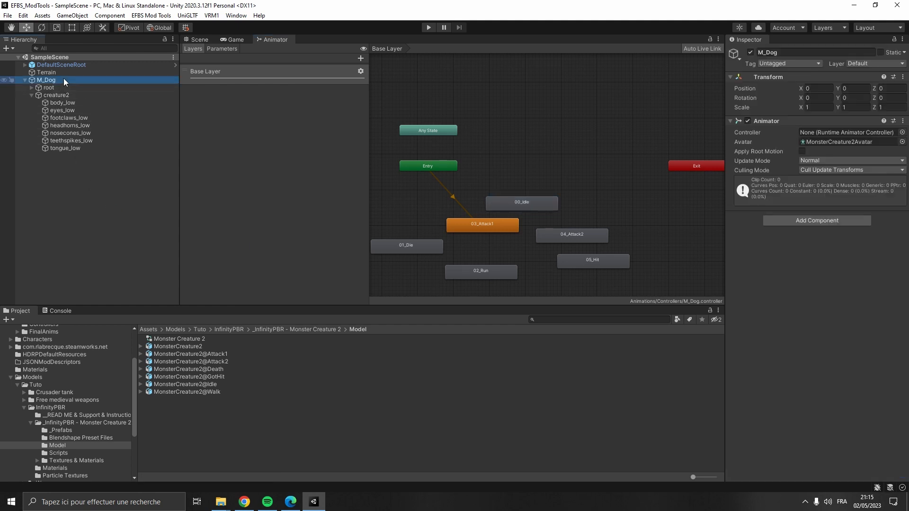
left_click(198, 39)
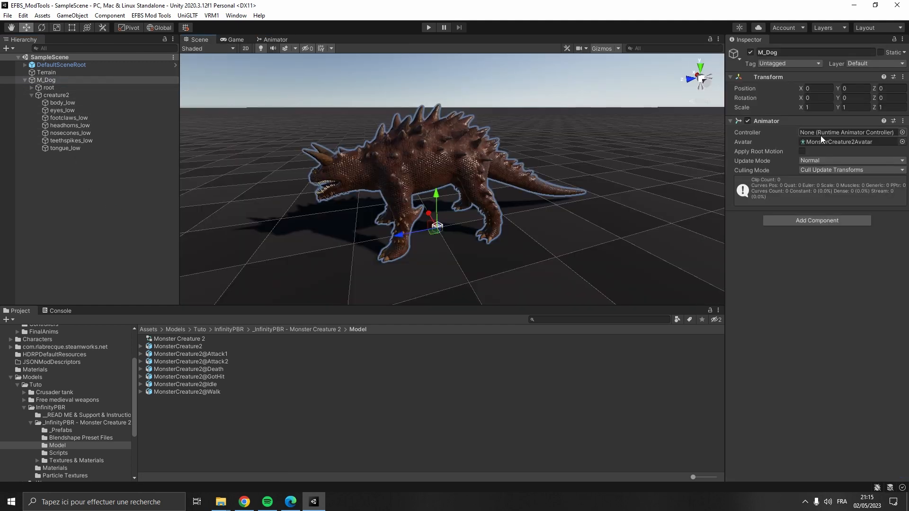
left_click(903, 132)
type("m")
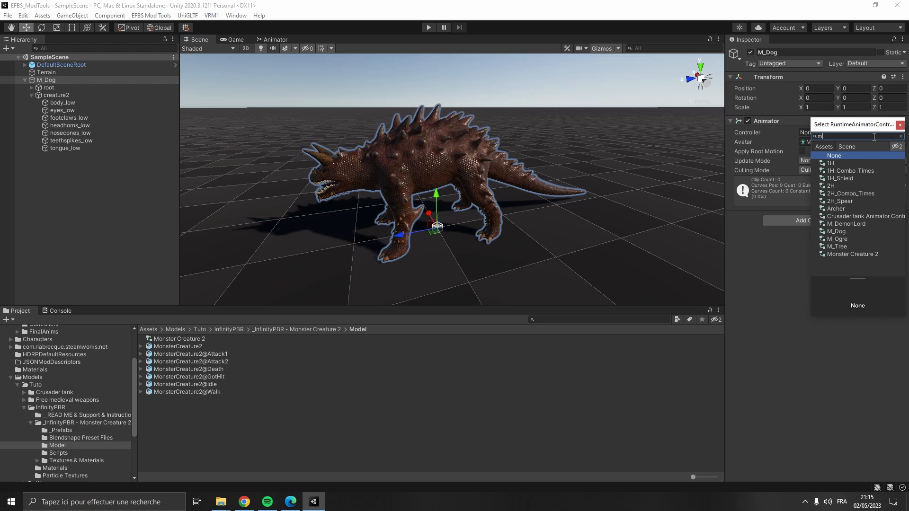
type("_do")
double_click(837, 164)
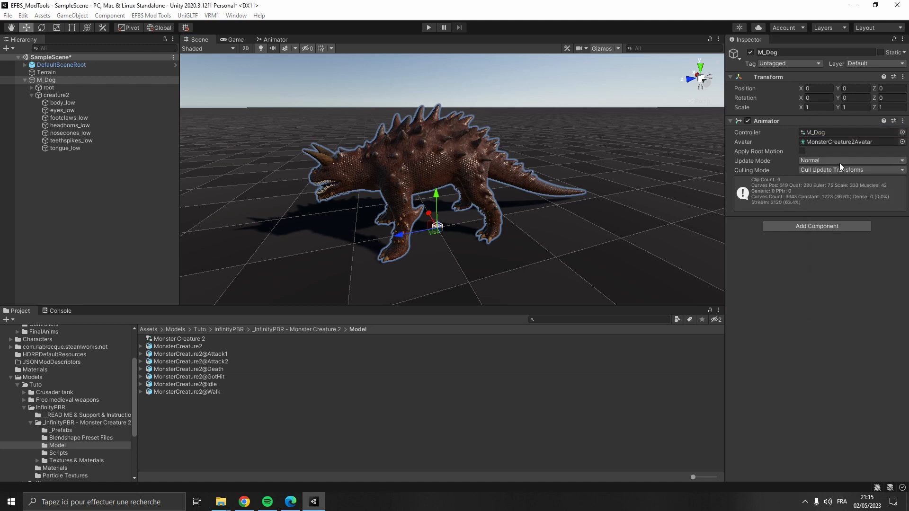
- Create a new folder named M_Dog inside Assets > Characters
scroll(65, 379, "up", 3)
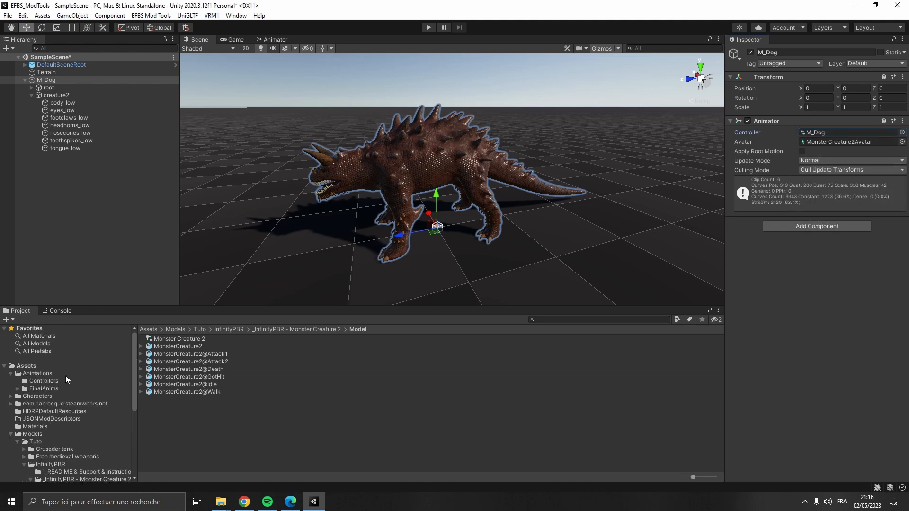
left_click(42, 396)
right_click(172, 402)
mouse_move(290, 156)
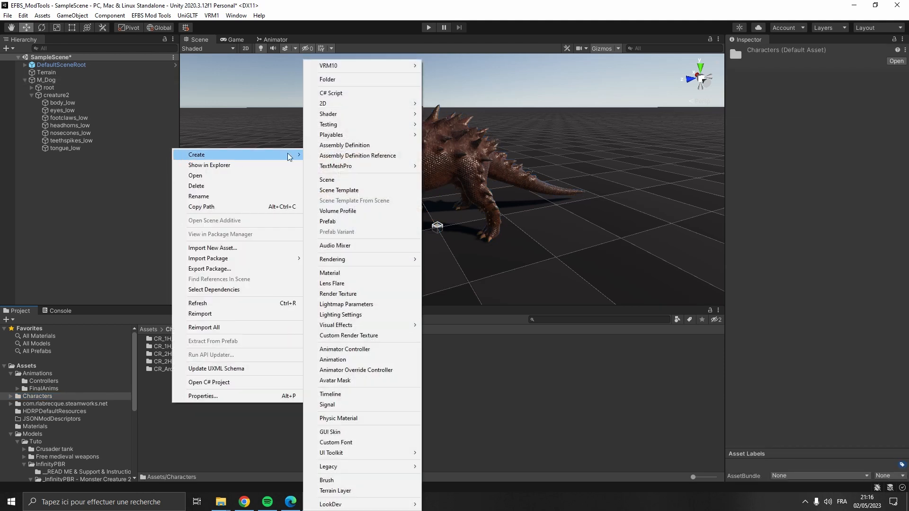
left_click(341, 81)
type("M_D")
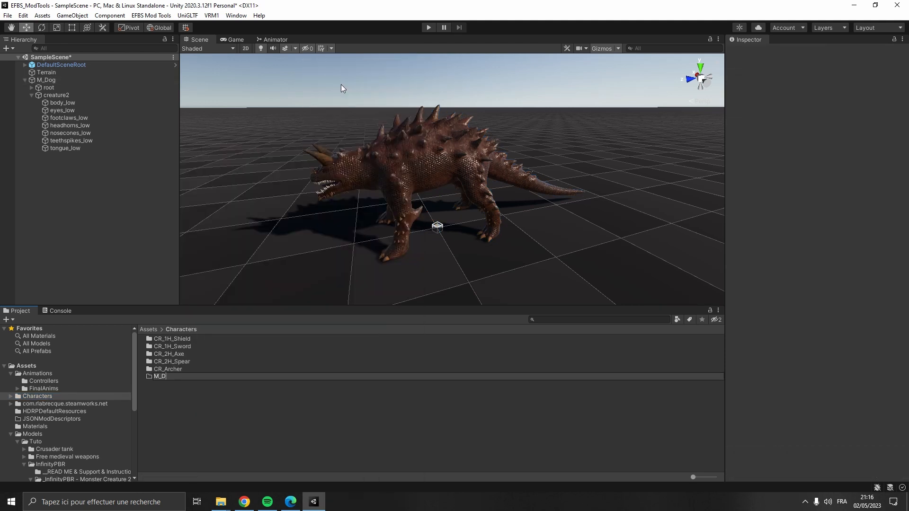
type("og")
key("Return")
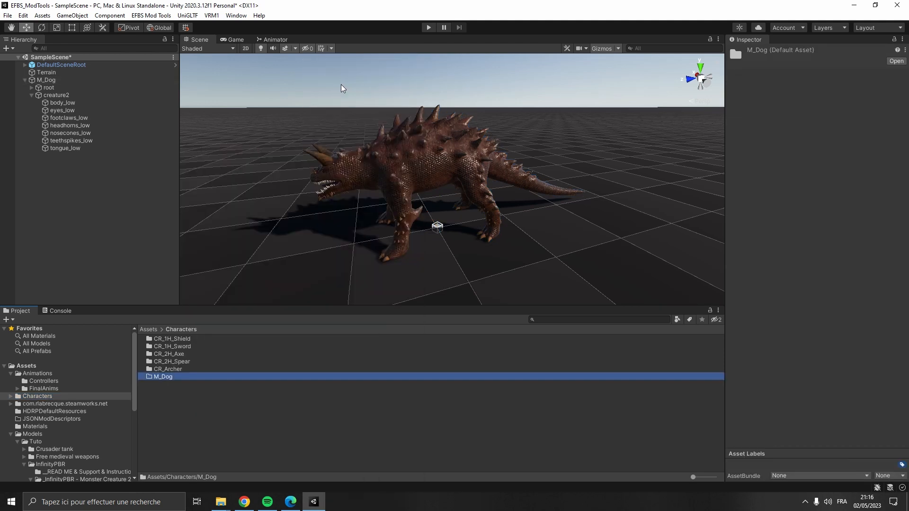
- Save the M_Dog object as a prefab in the M_Dog folder and delete it from the scene
double_click(160, 378)
left_click_drag(47, 80, 214, 383)
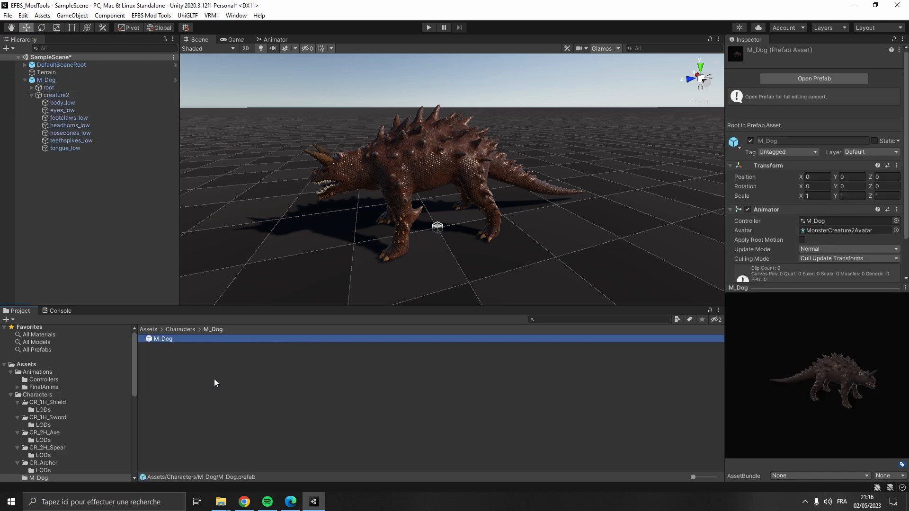
left_click(214, 382)
left_click(76, 80)
key("Delete")
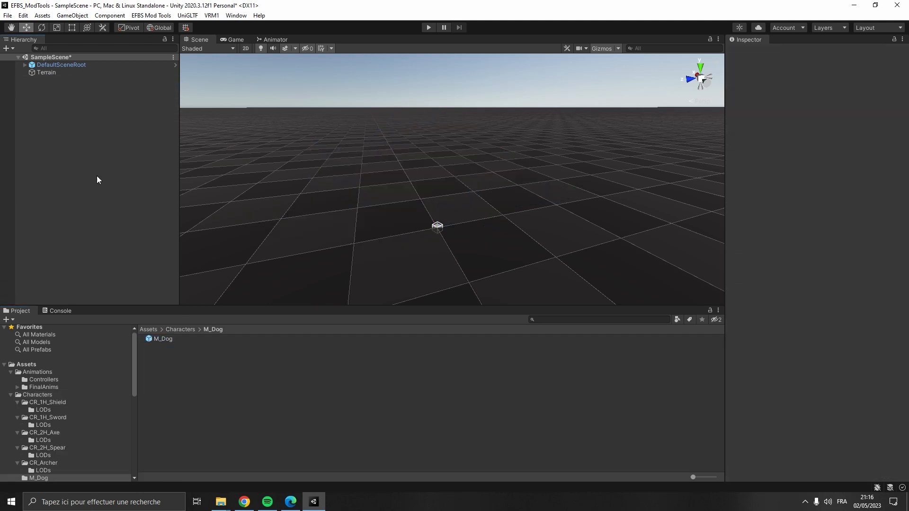
- Combine the M_Dog prefab with the Mesh Combiner, using root as the root bone, and close the tool
left_click(151, 15)
left_click(157, 26)
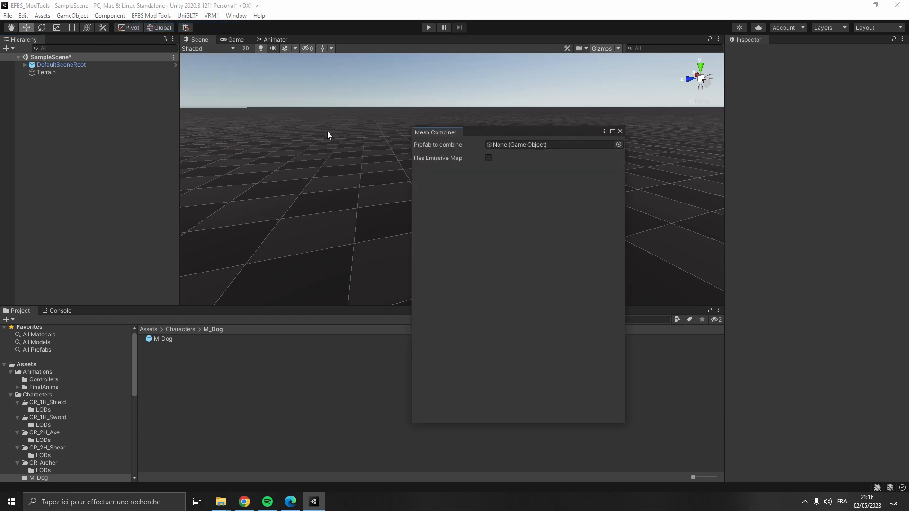
left_click_drag(172, 339, 549, 147)
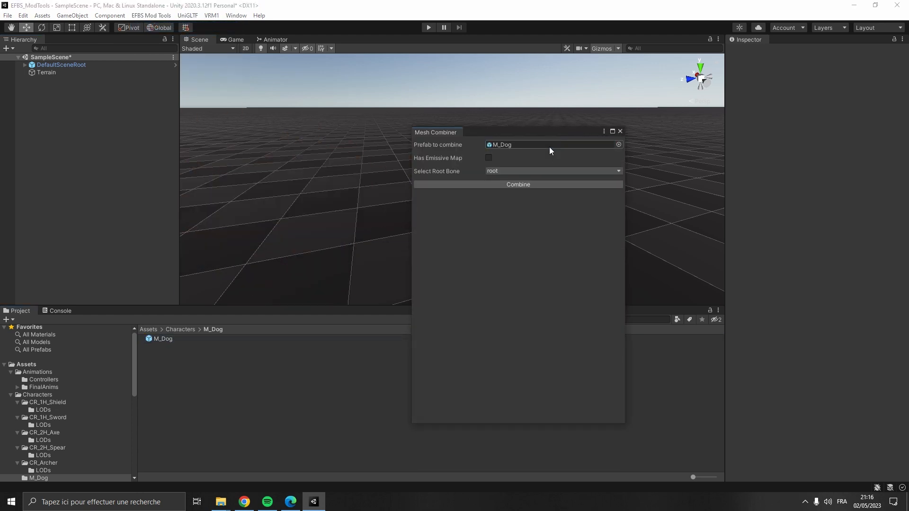
left_click(533, 171)
left_click(536, 181)
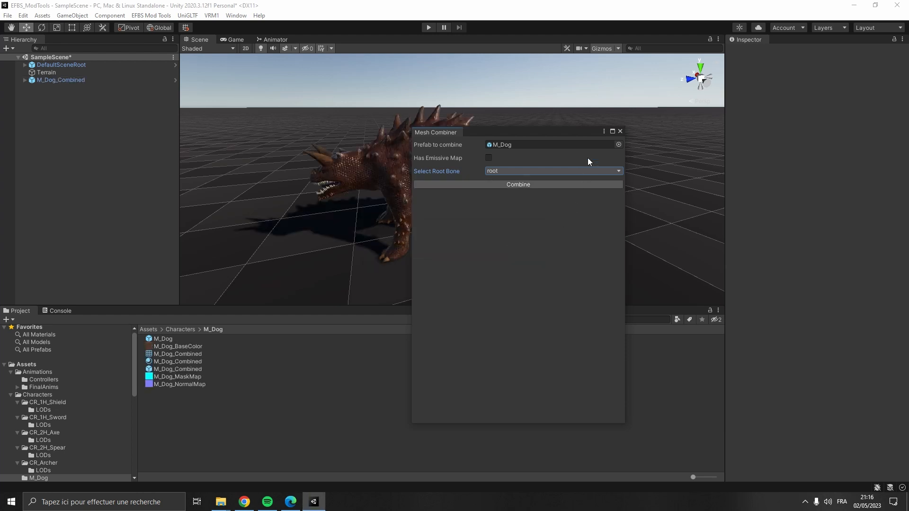
left_click(619, 132)
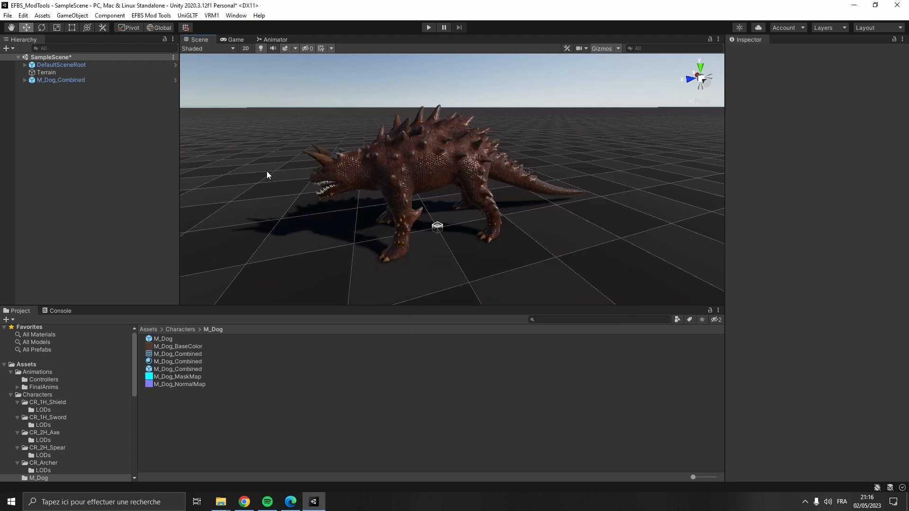
- Delete the combined object from the scene and export the M_Dog_Combined prefab with Export To Simplygon
left_click(124, 81)
key("Delete")
left_click(151, 15)
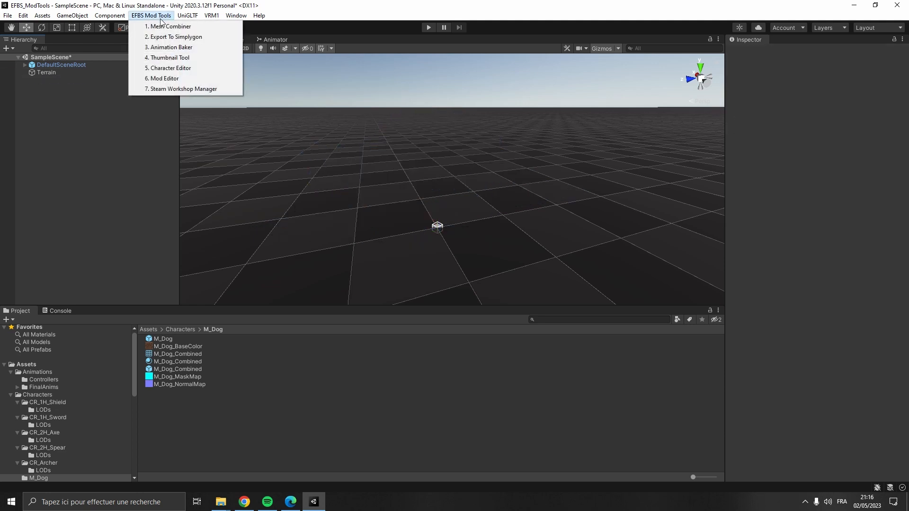
left_click(173, 38)
left_click_drag(188, 366, 375, 118)
left_click(442, 356)
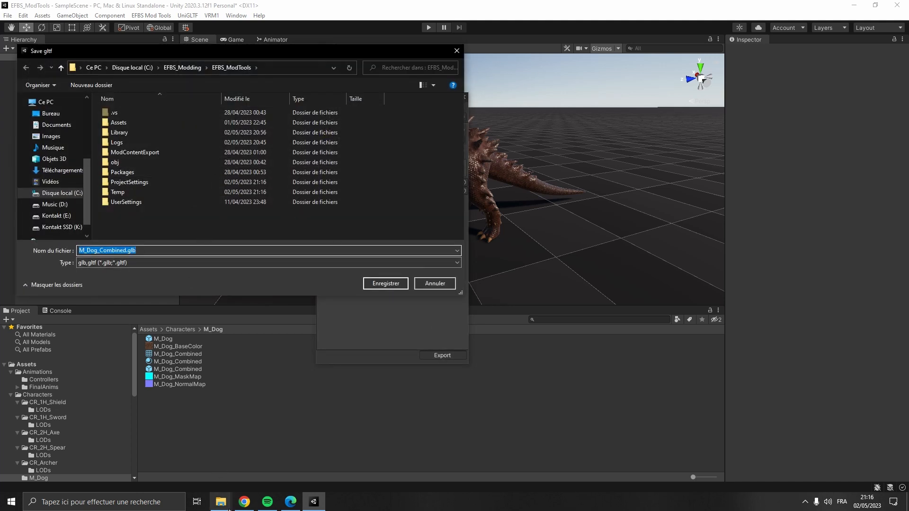
- Save the export as M_Dog_Combined.glb in the Modding Kit's SimplygonProcess\IN folder
left_click(221, 502)
left_click(170, 455)
left_click(512, 74)
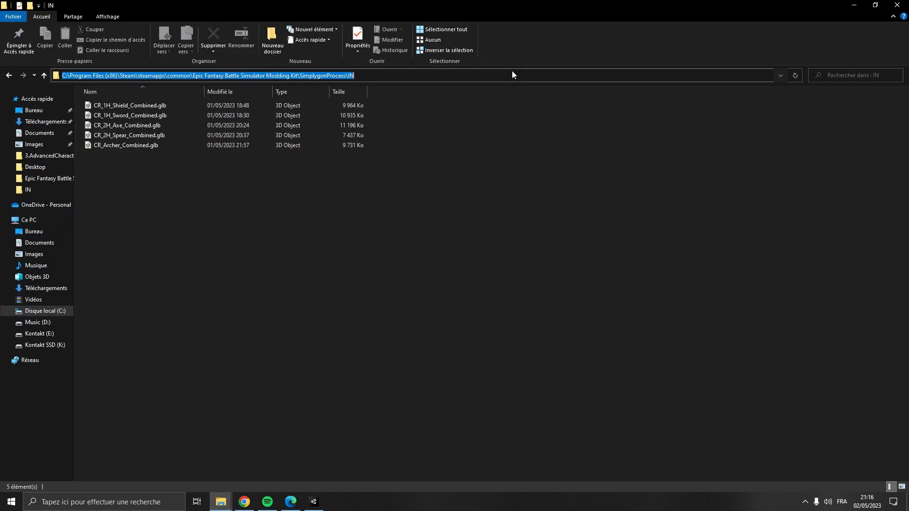
key("ctrl+c")
key("alt+Tab")
left_click(291, 68)
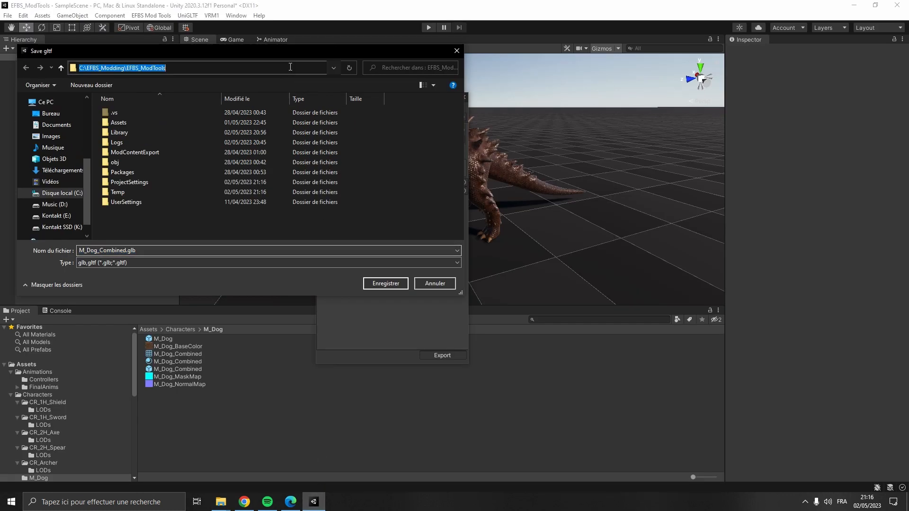
key("ctrl+v")
key("Return")
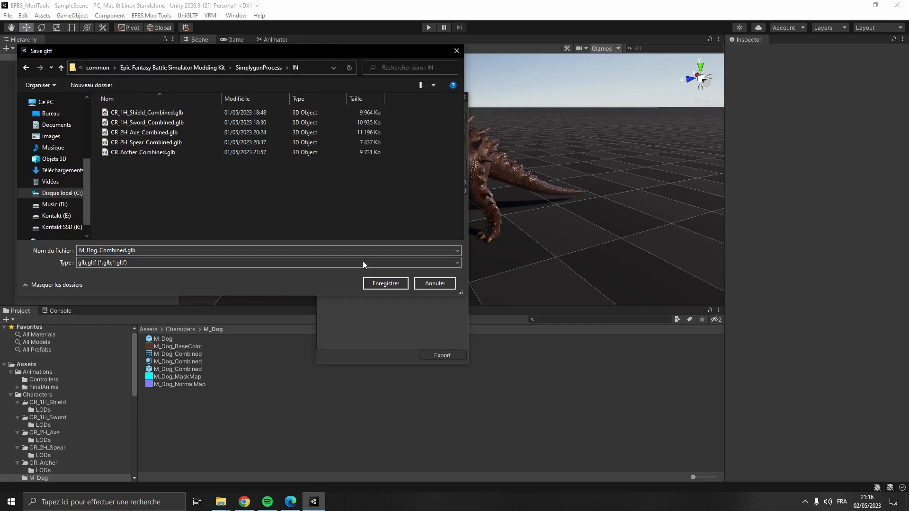
left_click(383, 283)
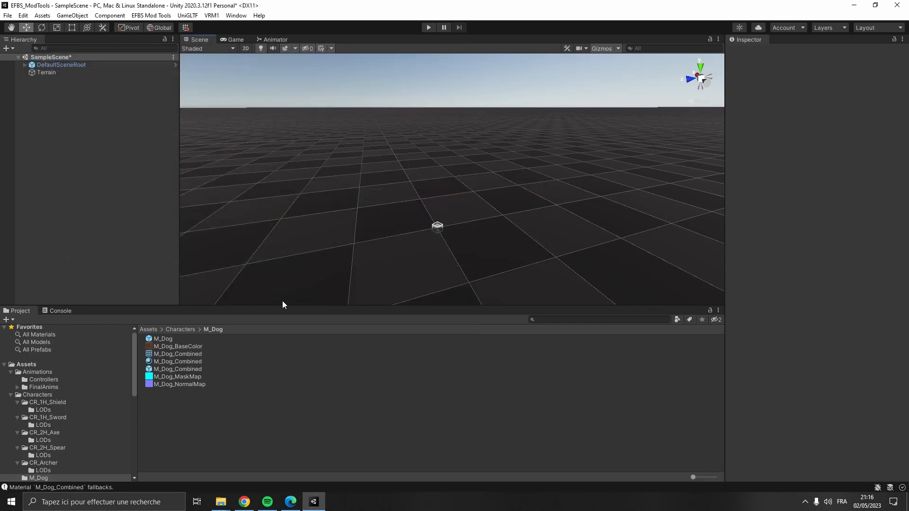
- Launch the EFBS Simplygon Tool from the Epic Fantasy Battle Simulator Modding Kit folder
mouse_move(221, 501)
left_click(256, 455)
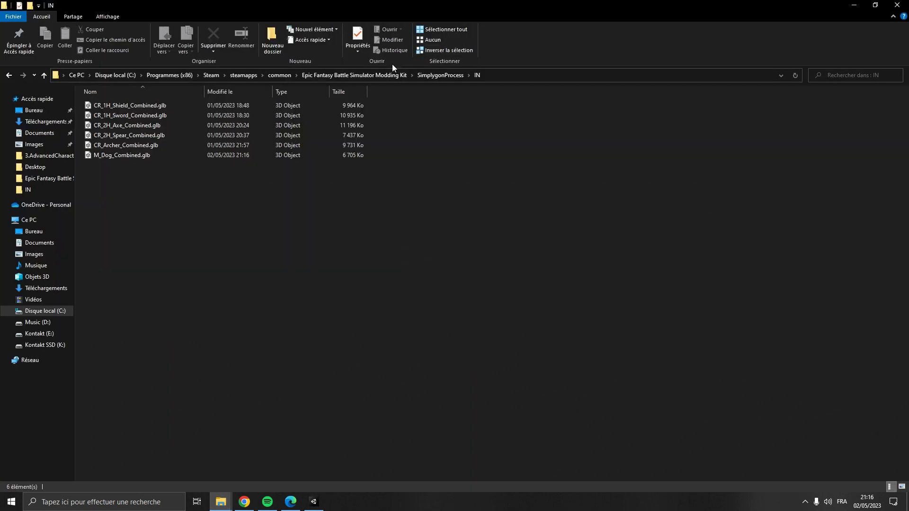
left_click(386, 75)
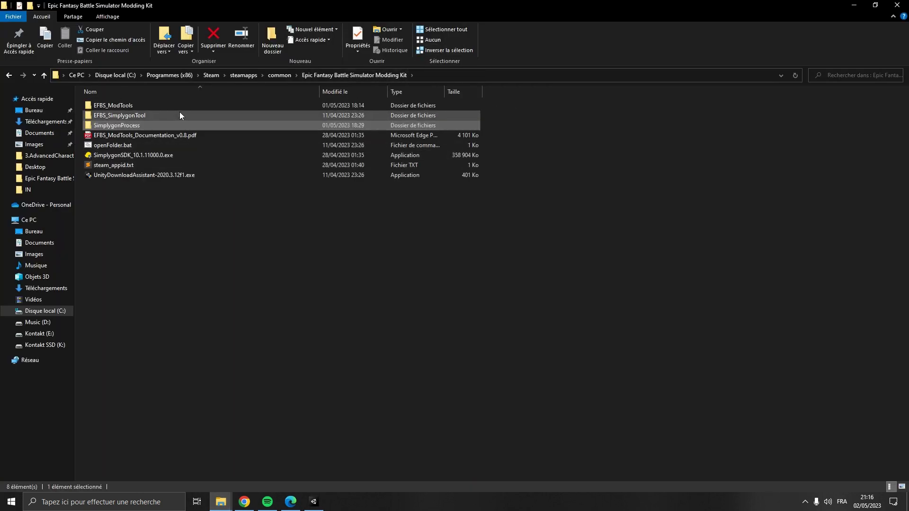
double_click(180, 112)
double_click(186, 125)
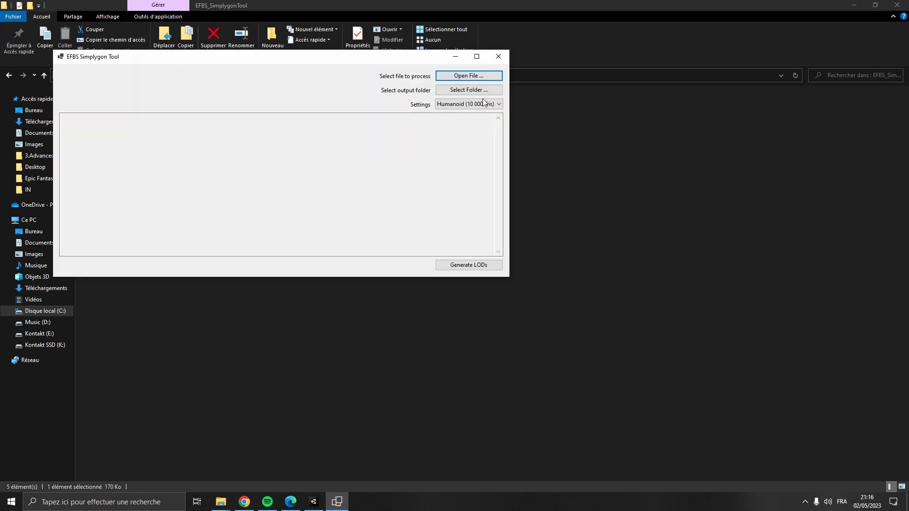
- Set M_Dog_Combined.glb from the IN folder as the input file and the SimplygonProcess OUT folder as output
left_click(468, 75)
left_click(304, 88)
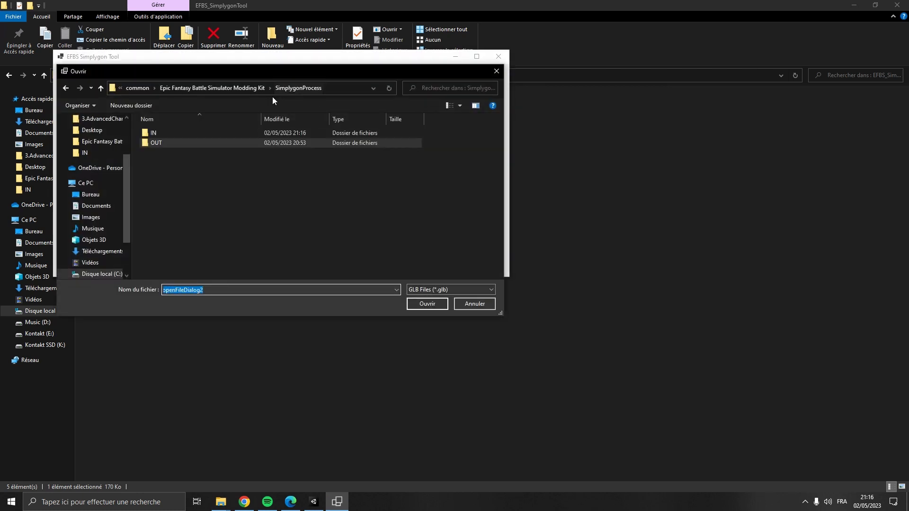
double_click(199, 131)
double_click(211, 182)
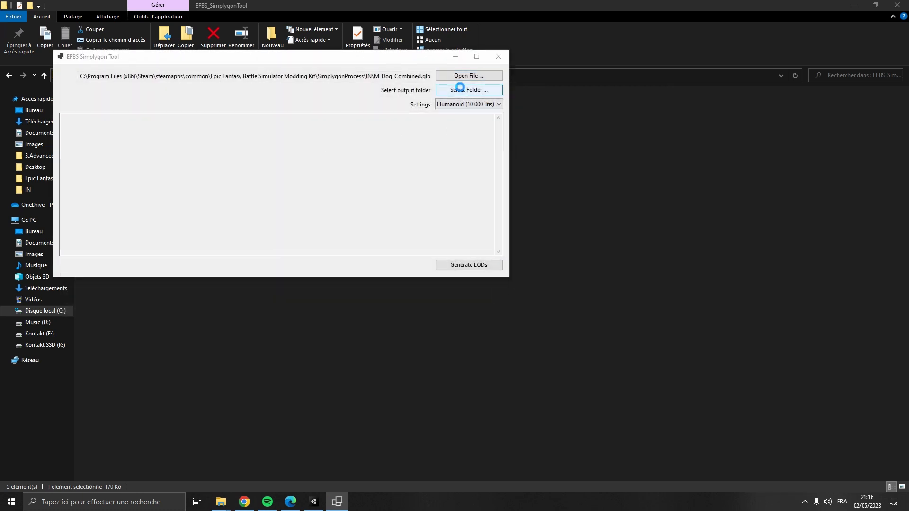
left_click(458, 89)
left_click(299, 89)
double_click(190, 143)
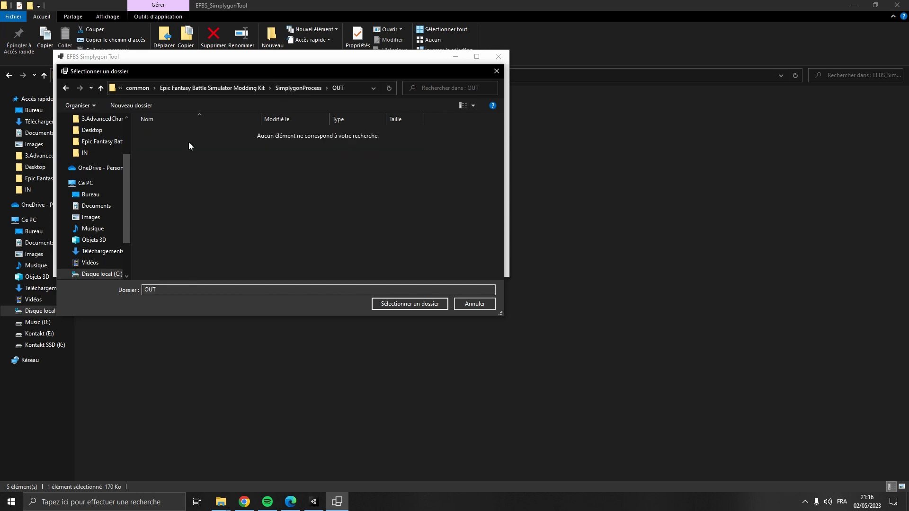
left_click(402, 304)
- Choose the Monster (20 000 Tris) setting, generate the LODs, and close the tool
left_click(469, 104)
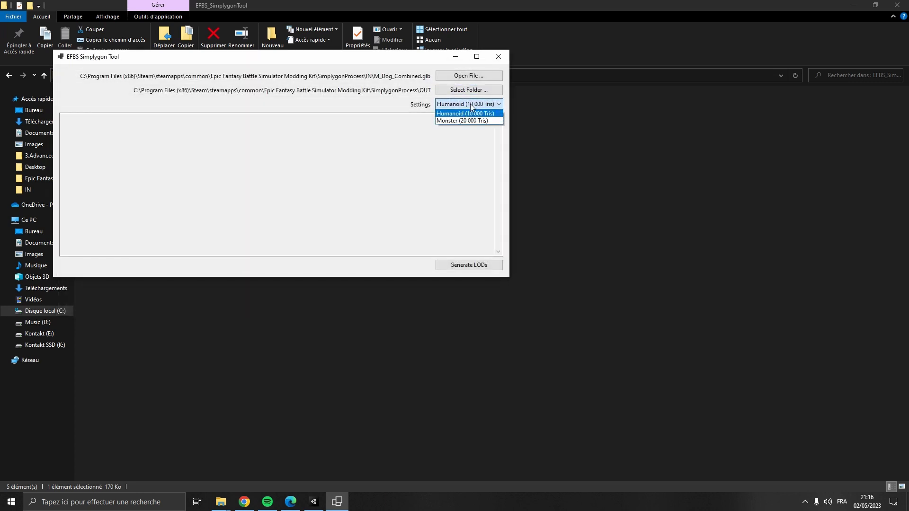
left_click(494, 121)
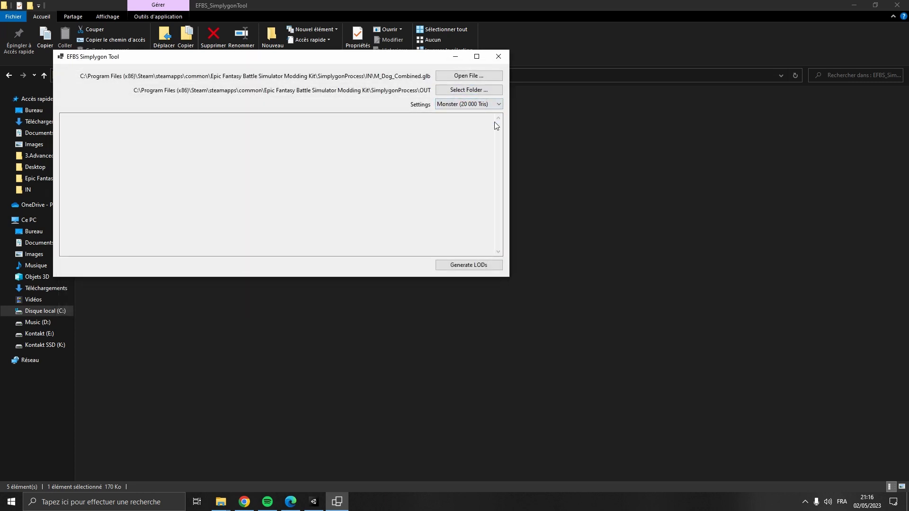
left_click(462, 264)
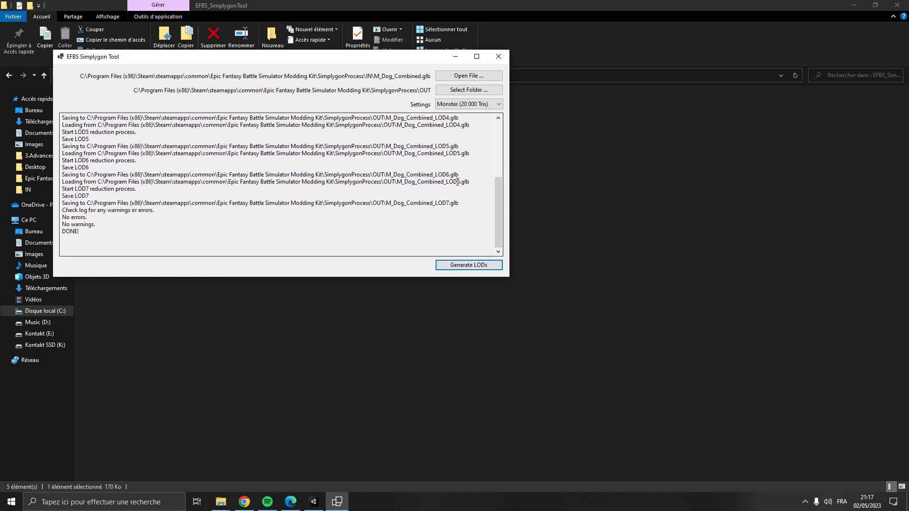
left_click(498, 56)
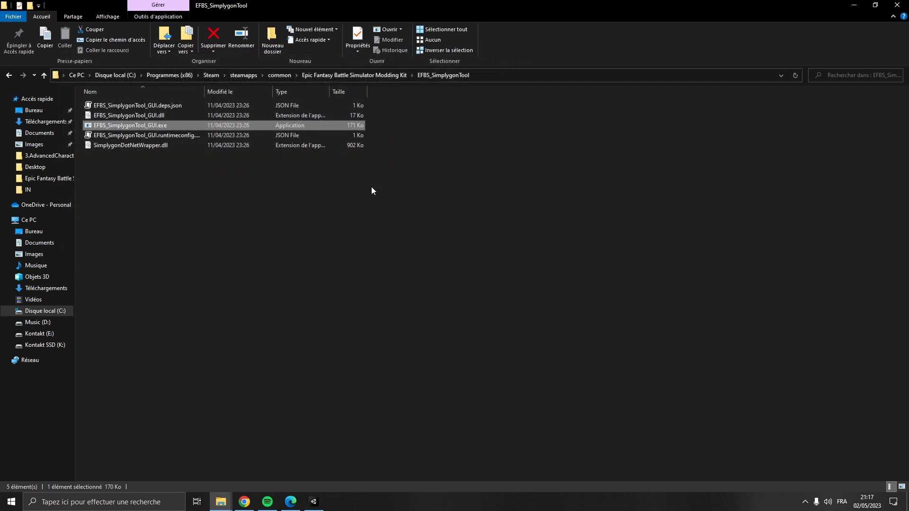
- Open the SimplygonProcess OUT folder to check the generated LOD files
left_click(364, 190)
left_click(340, 78)
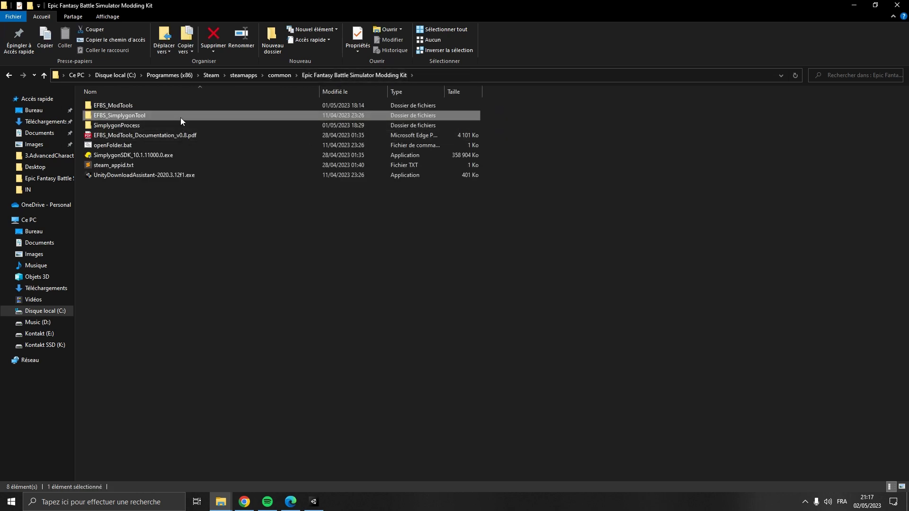
double_click(180, 124)
double_click(181, 116)
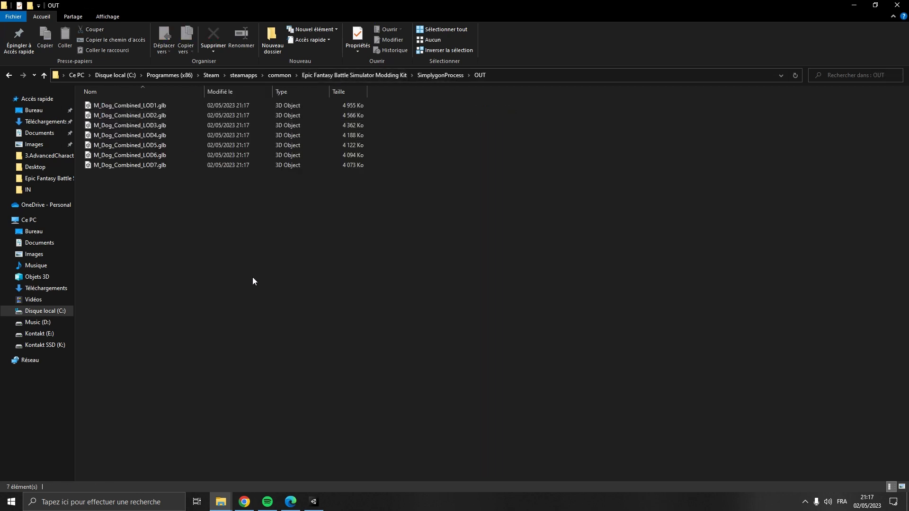
- Create and open a folder named LODs inside the M_Dog folder in Unity
left_click(314, 501)
right_click(234, 432)
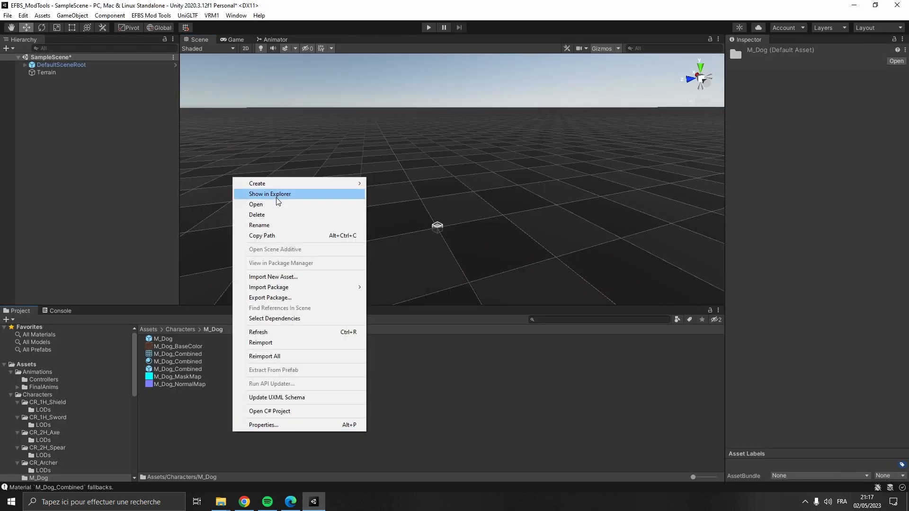
mouse_move(333, 181)
left_click(407, 79)
type("LODs")
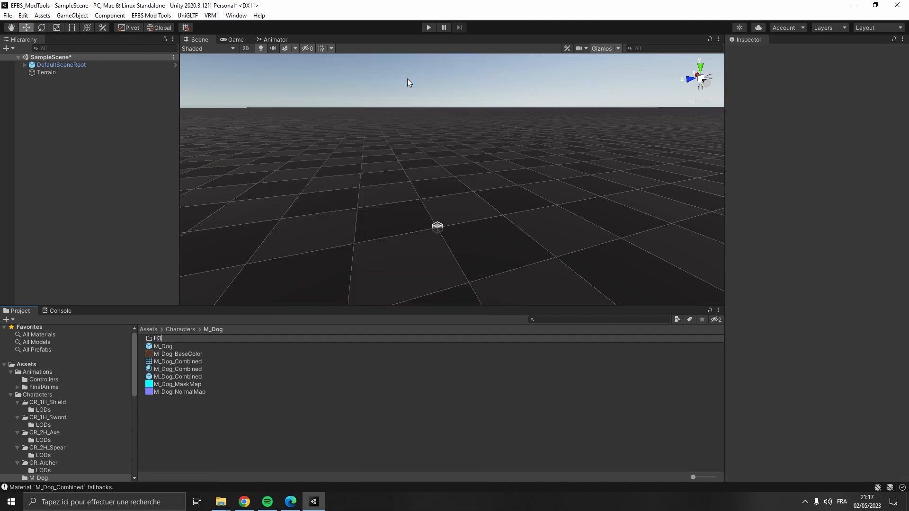
key("Return")
double_click(214, 340)
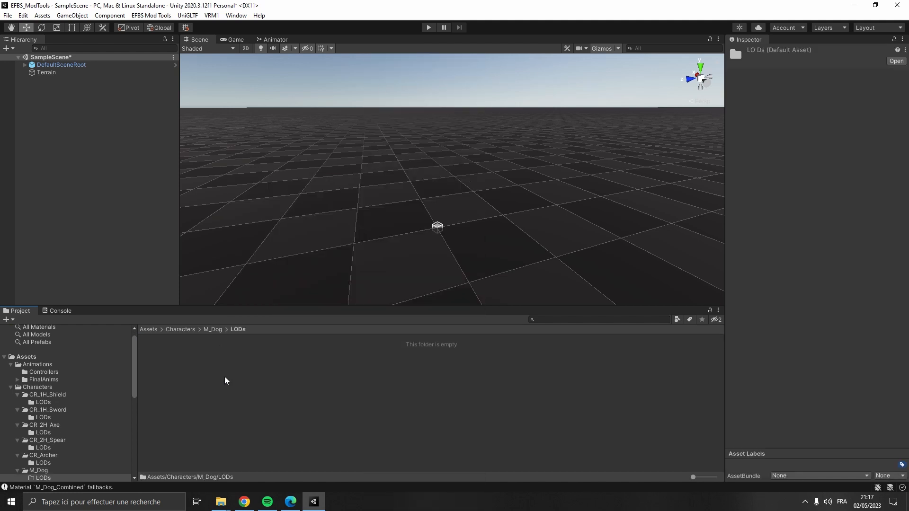
- Import the seven generated M_Dog_Combined LOD files into the M_Dog LODs folder
left_click(221, 502)
left_click(163, 462)
left_click_drag(207, 239, 241, 390)
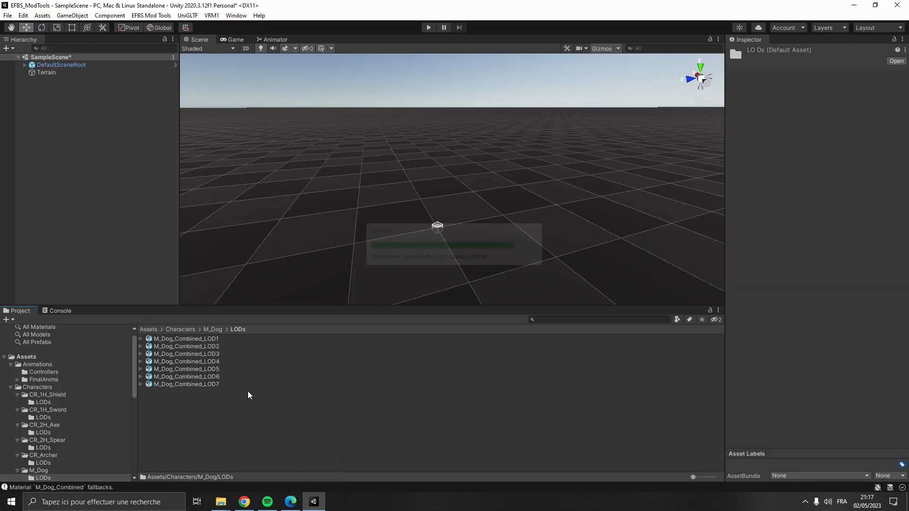
- Place M_Dog_Combined_LOD1 in the scene and apply the M_Dog_Combined material to it
left_click_drag(220, 342, 129, 235)
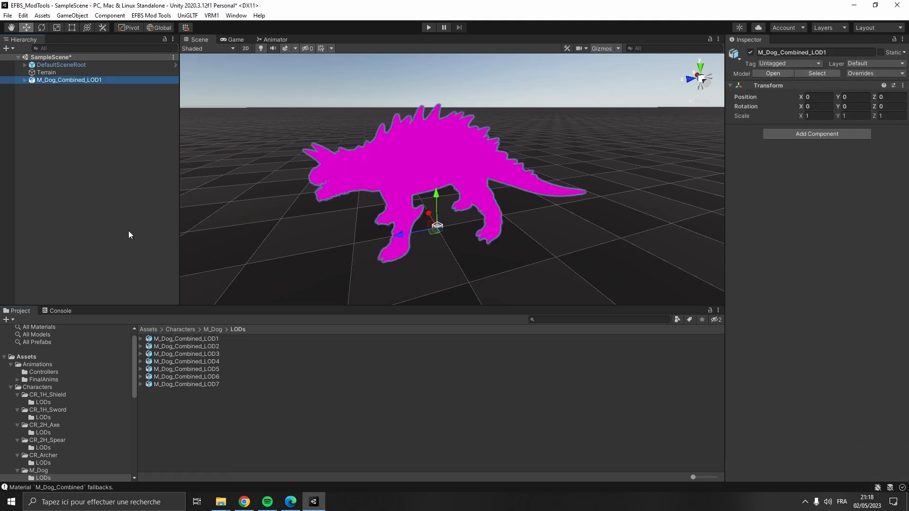
left_click(209, 329)
left_click_drag(177, 369, 410, 194)
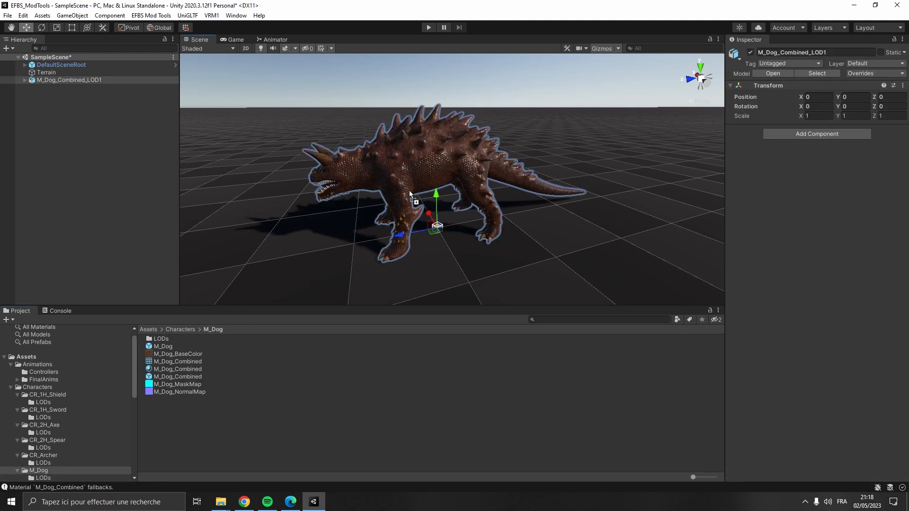
- Unpack the M_Dog_Combined_LOD1 prefab completely in the scene
right_click(104, 81)
mouse_move(121, 195)
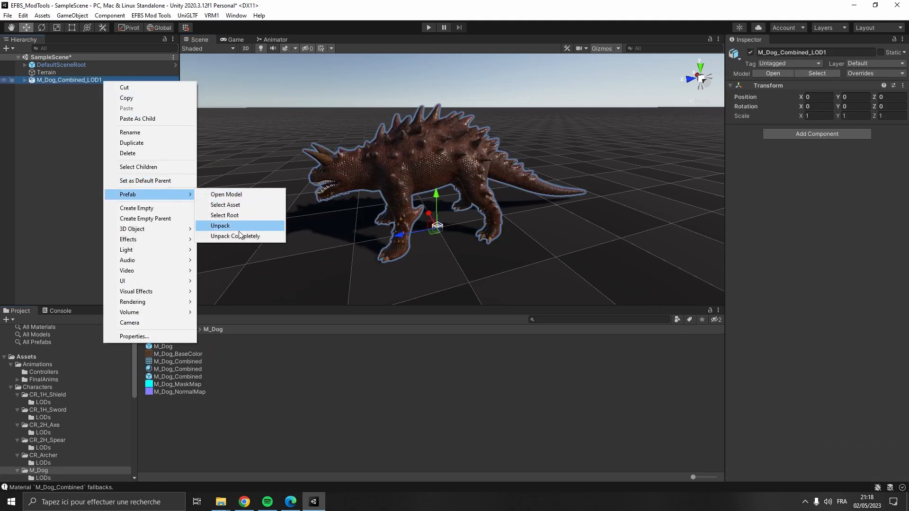
left_click(235, 237)
left_click(130, 163)
left_click(103, 81)
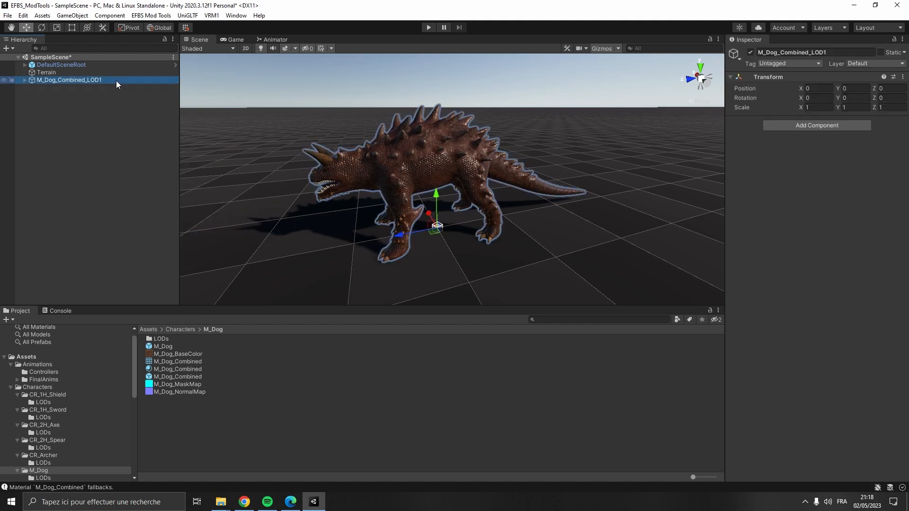
- Add an Animator component to M_Dog_Combined_LOD1 and set its controller to M_Dog
left_click(812, 125)
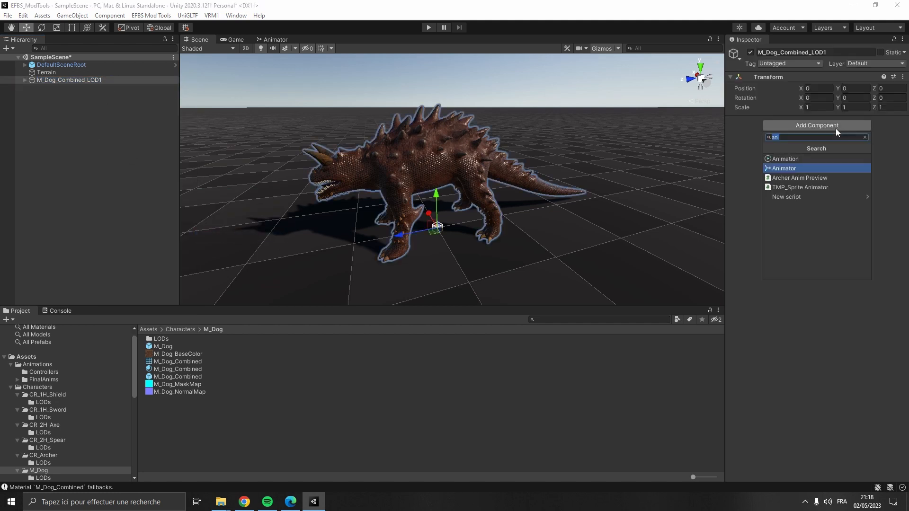
left_click(808, 171)
left_click(900, 133)
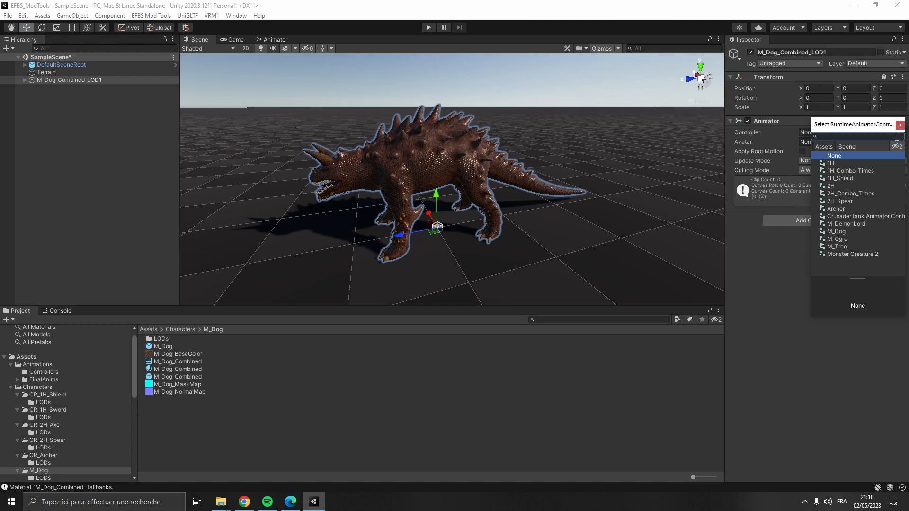
type("m_d")
double_click(841, 171)
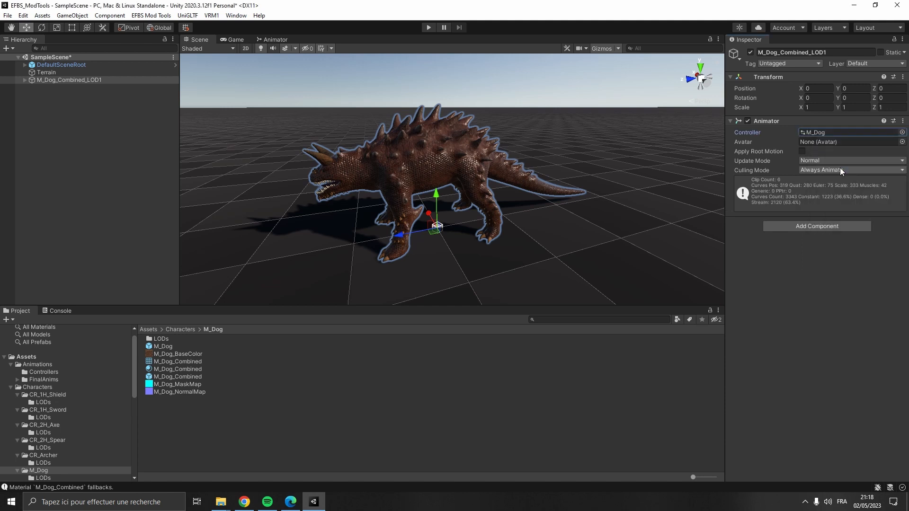
- Find the avatar used by the M_Dog_Combined prefab and assign MonsterCreature2Avatar to LOD1's Animator
left_click(187, 374)
scroll(828, 195, "down", 2)
left_click(826, 186)
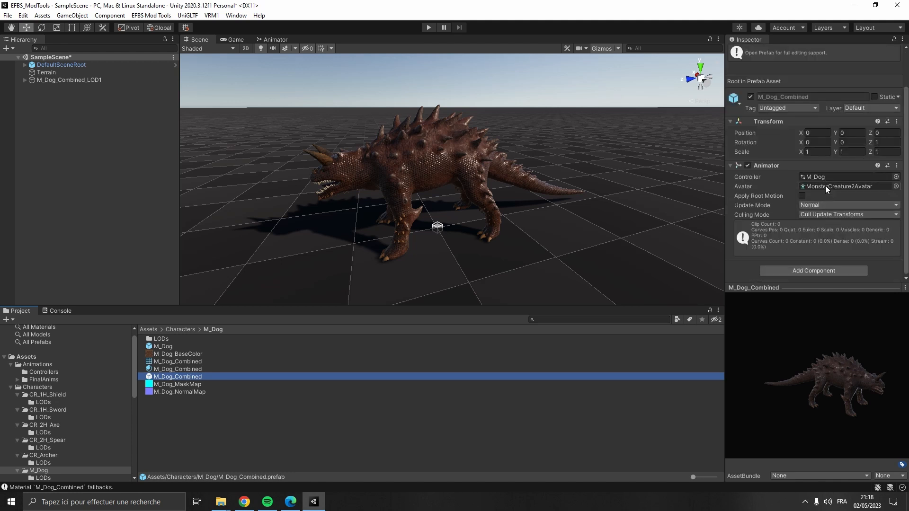
left_click(85, 80)
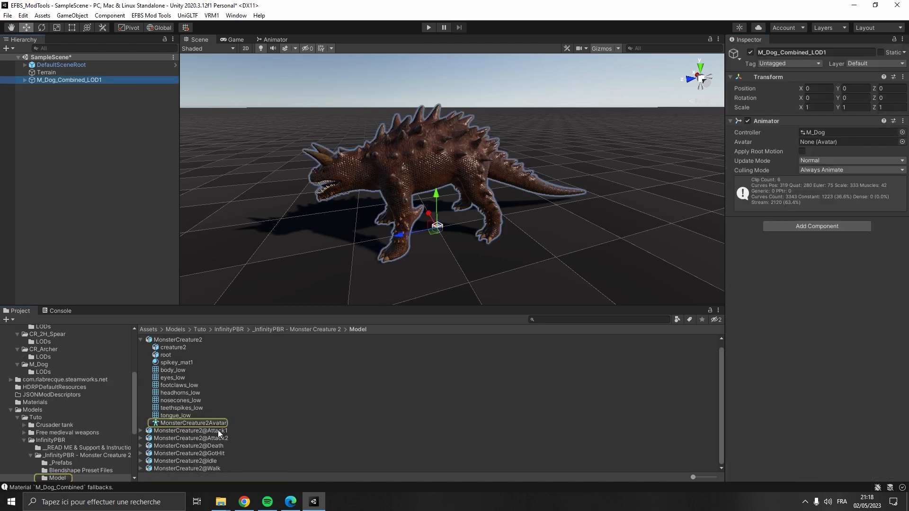
left_click_drag(213, 424, 854, 139)
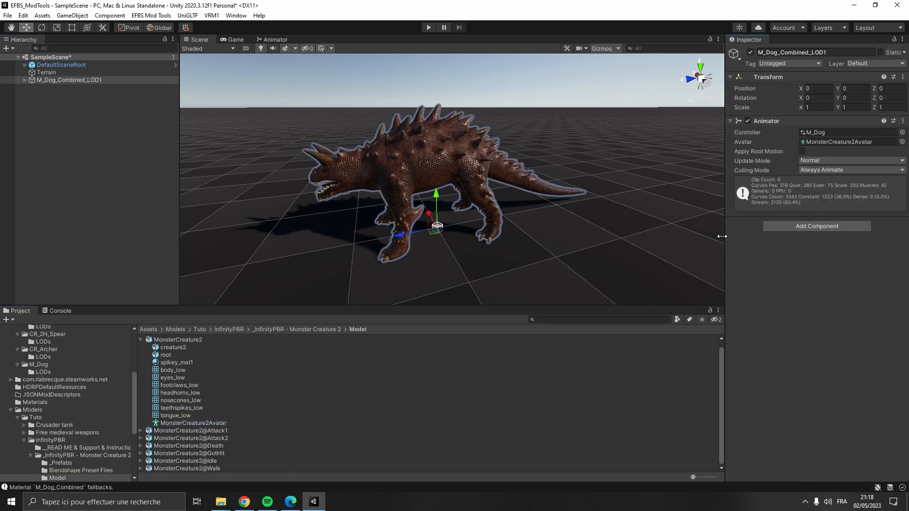
- Save M_Dog_Combined_LOD1 as a prefab in the M_Dog LODs folder and delete it from the scene
scroll(59, 367, "up", 5)
left_click(43, 396)
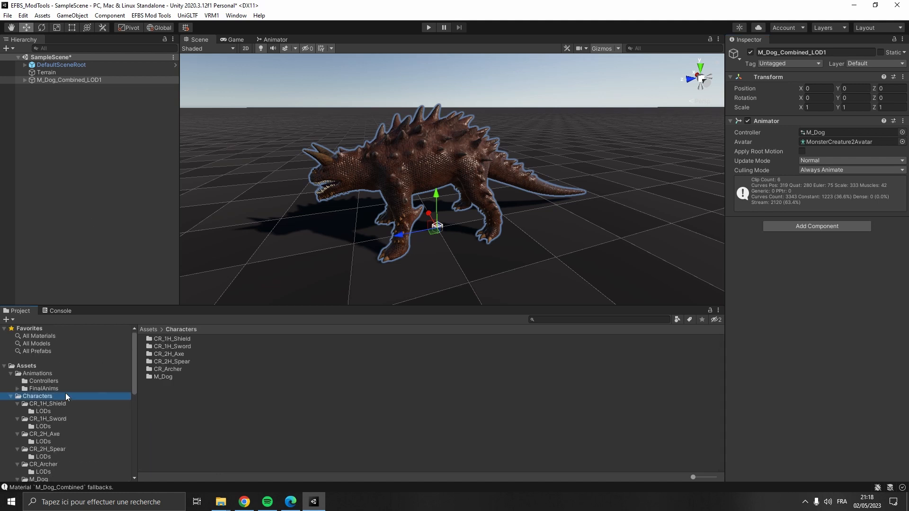
double_click(163, 377)
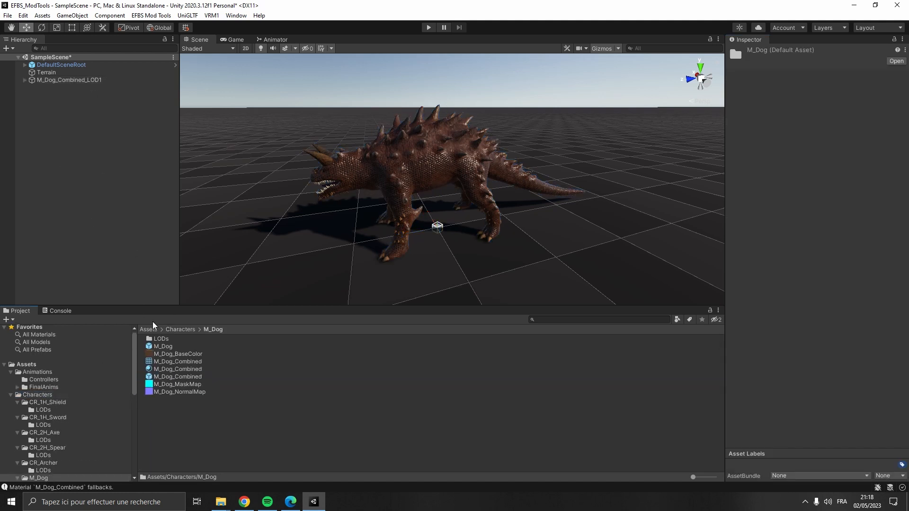
double_click(163, 339)
left_click_drag(94, 81, 232, 435)
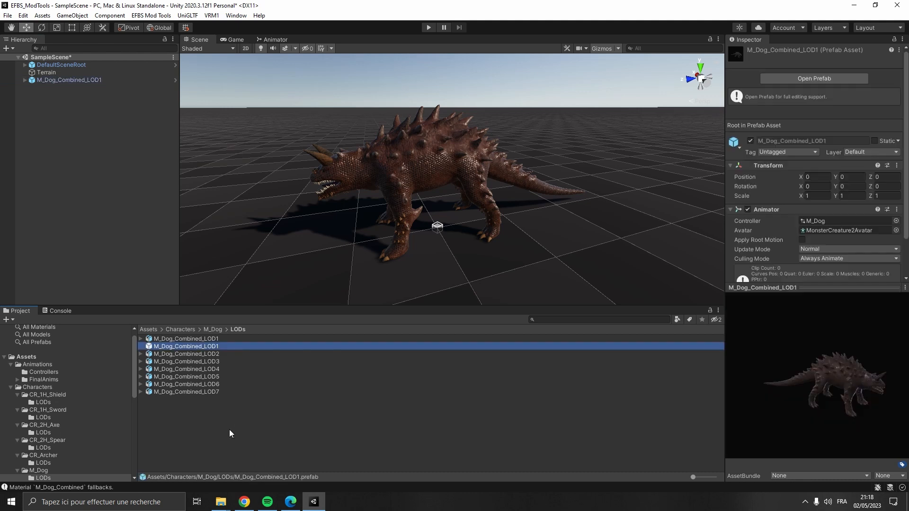
left_click(94, 82)
key("Delete")
- Open the Animation Baker, add the LOD1 to LOD7 prefabs to its list, bake the animations and close it
left_click(151, 15)
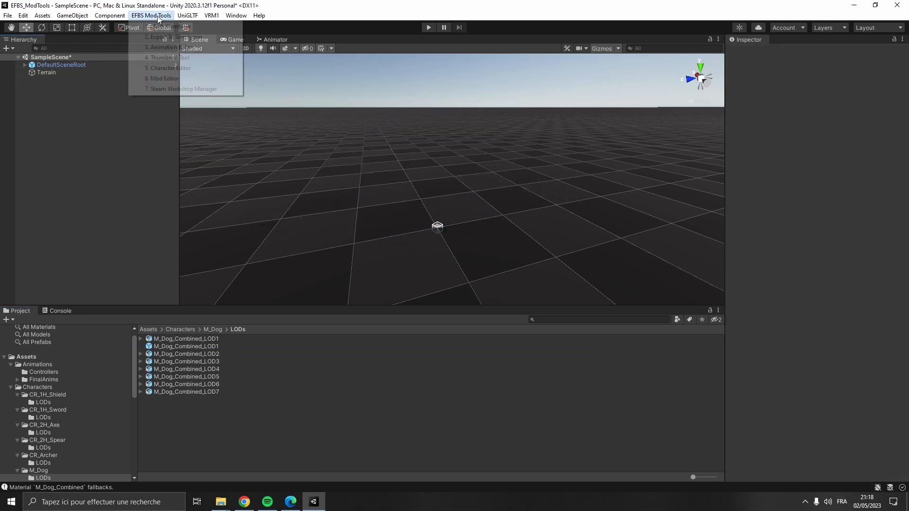
left_click(156, 48)
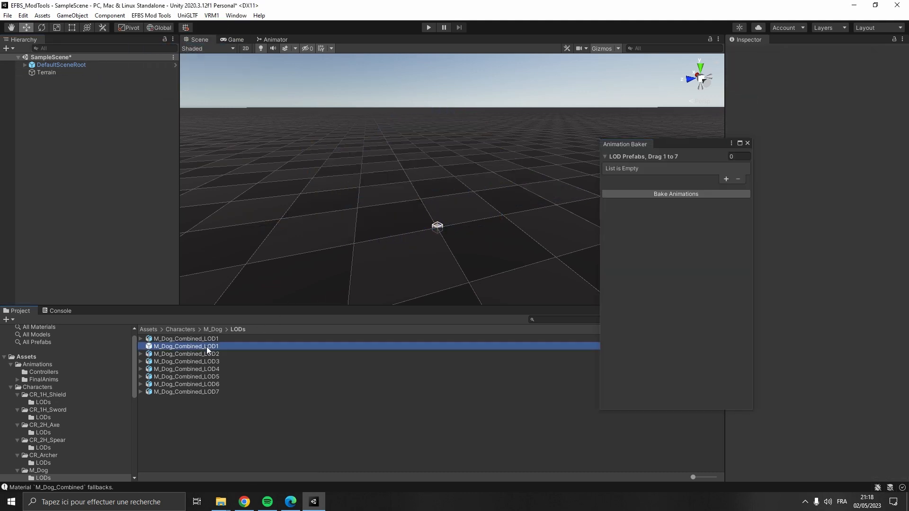
left_click(207, 347)
left_click(213, 391, "shift")
left_click_drag(214, 350, 652, 157)
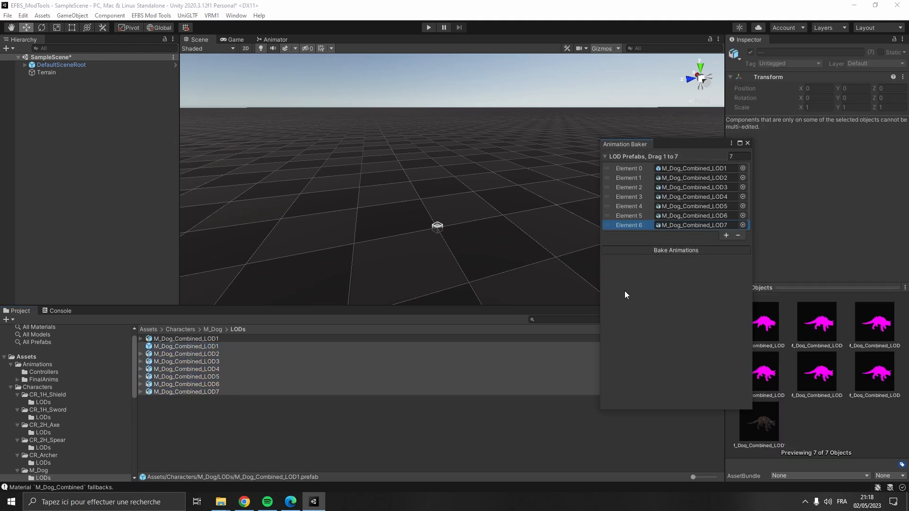
left_click(538, 272)
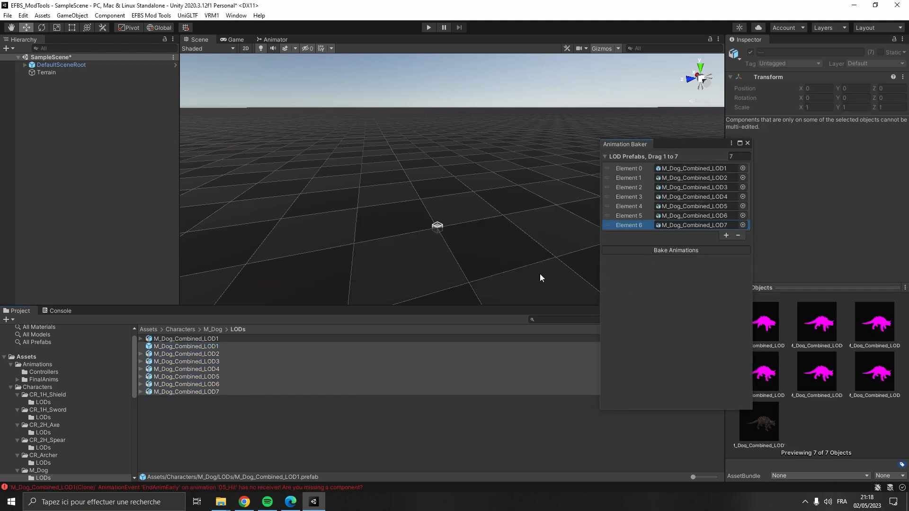
left_click(748, 143)
- Inspect the contents of the BakedAnimations_M_Dog_Combined asset
left_click(213, 329)
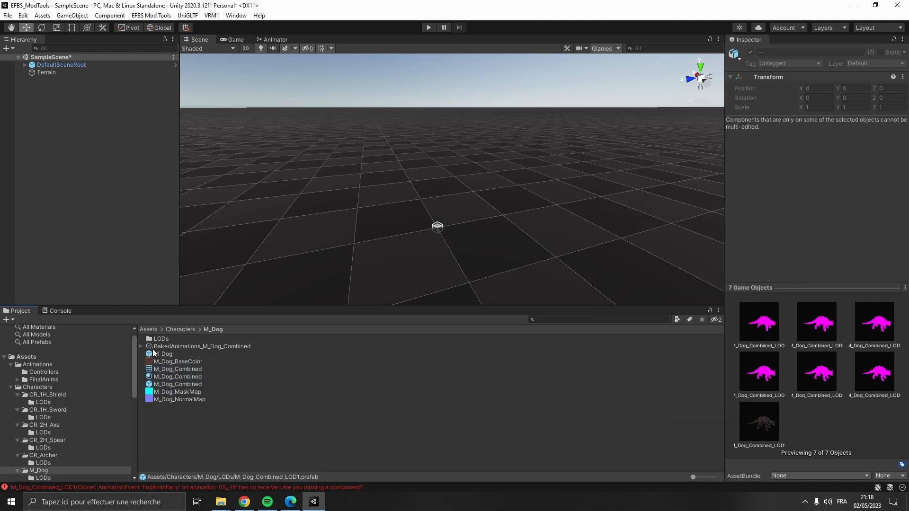
left_click(142, 347)
left_click(175, 348)
left_click(178, 354)
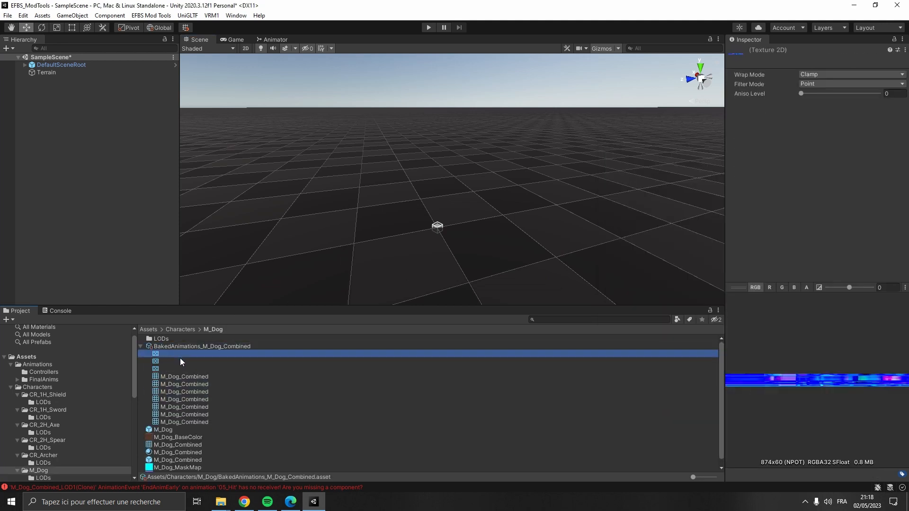
left_click(180, 362)
left_click(187, 369)
left_click(190, 376)
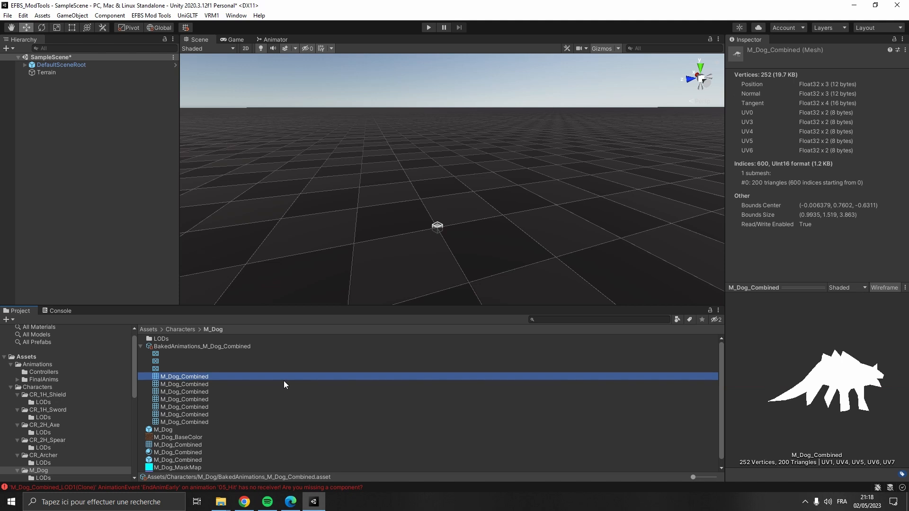
key("Down")
key("Down")
key("Down")
key("Down")
key("Down")
key("Down")
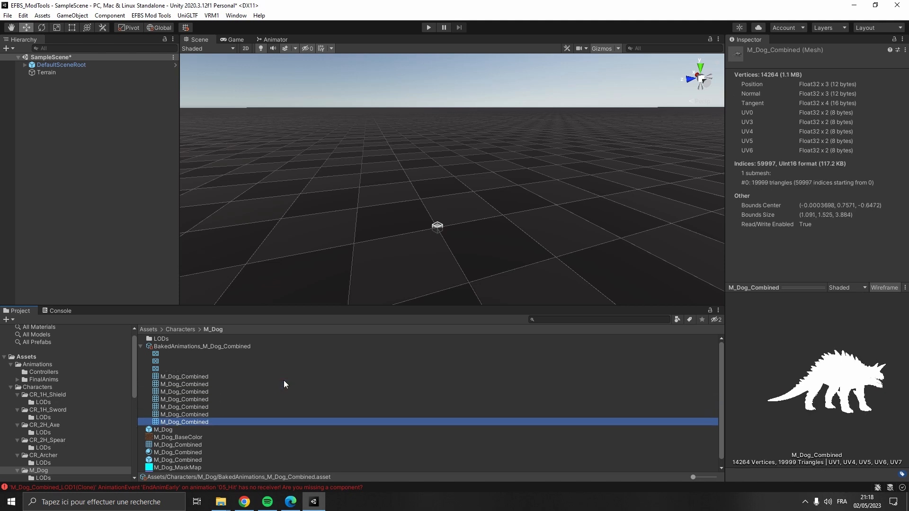
left_click(141, 347)
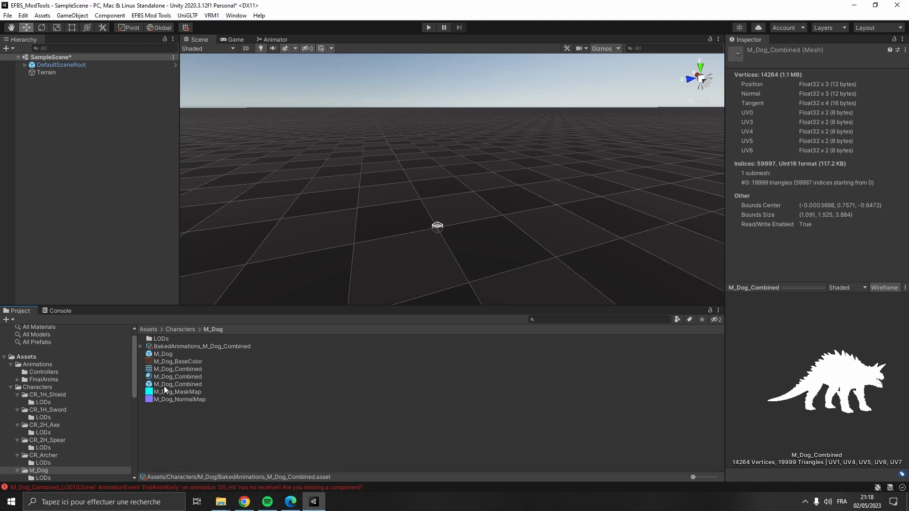
- Save the scene and open the Thumbnail Tool
left_click(134, 211)
key("ctrl+s")
left_click(152, 15)
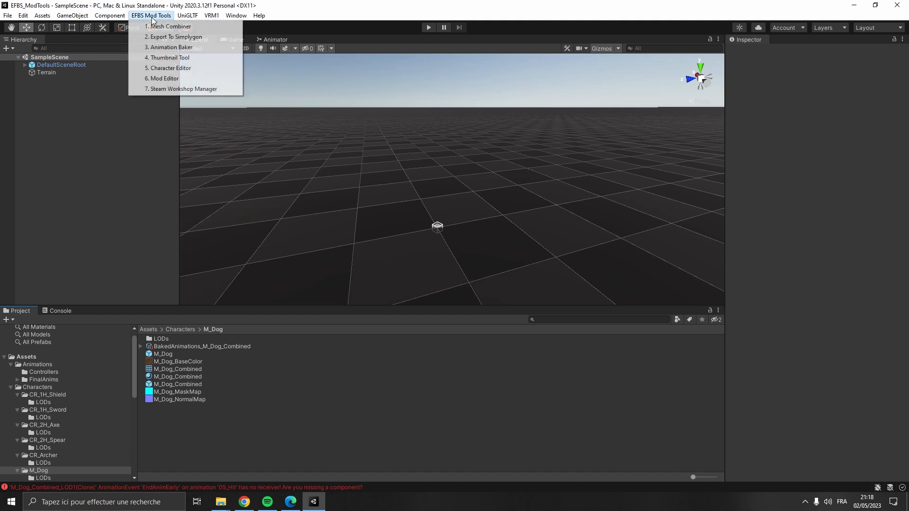
left_click(218, 59)
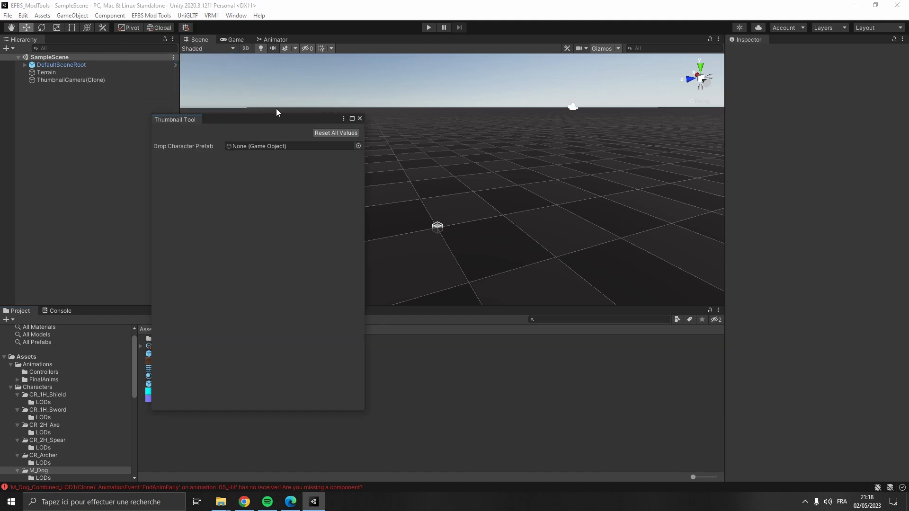
- Load the M_Dog prefab into the Thumbnail Tool as the character prefab
left_click_drag(277, 109, 449, 95)
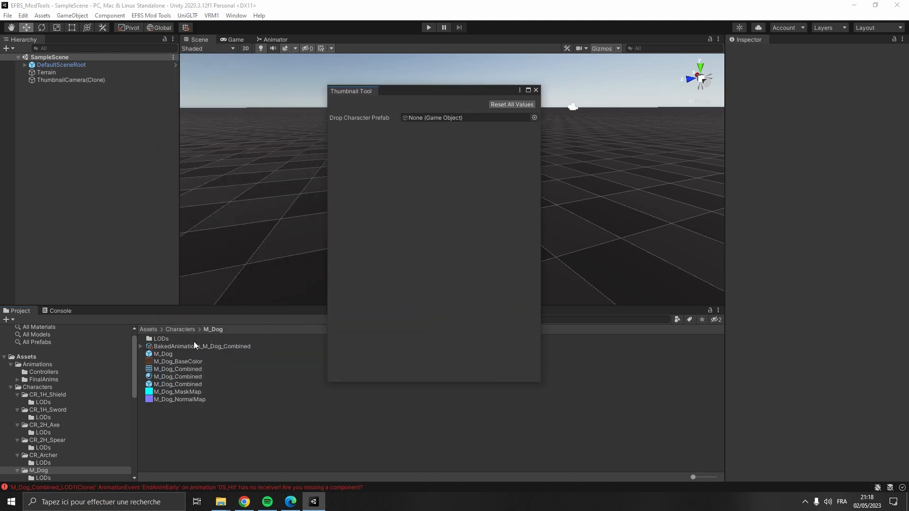
left_click(186, 329)
double_click(168, 378)
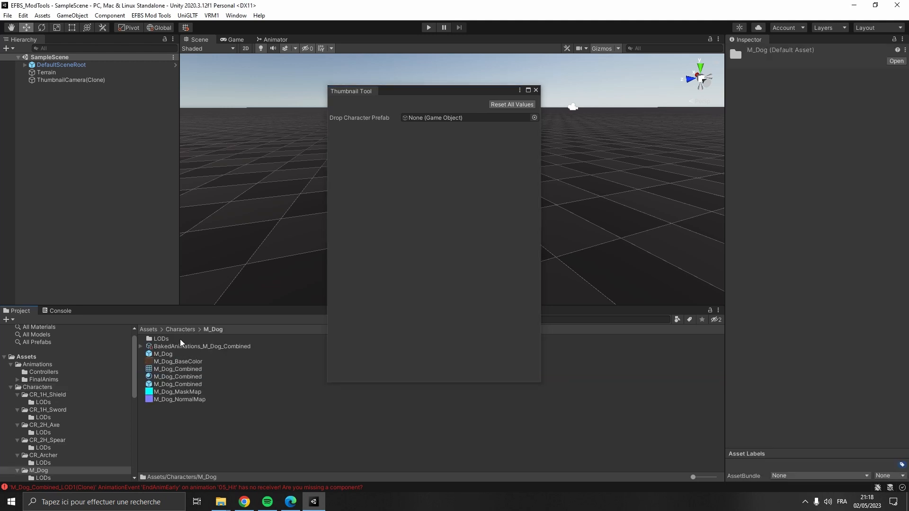
mouse_move(181, 356)
left_mouse_down()
mouse_move(426, 187)
mouse_move(443, 129)
left_mouse_up()
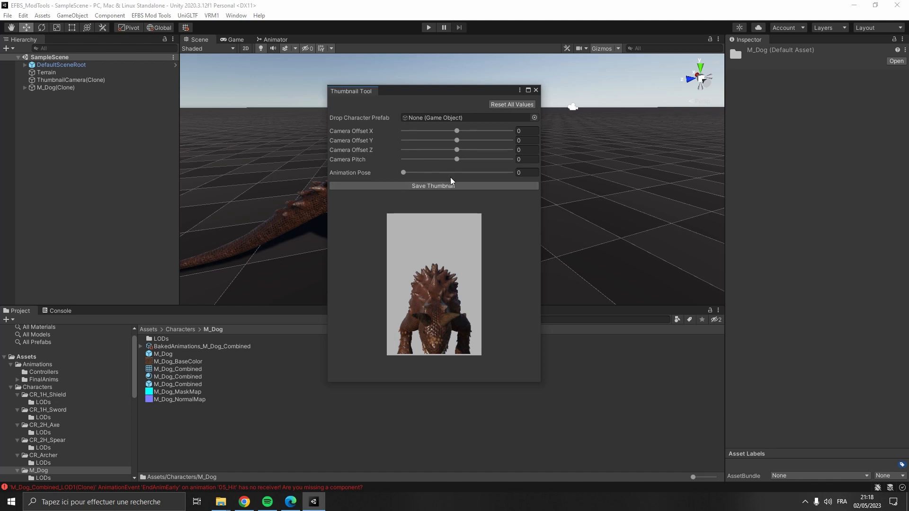
- Set the thumbnail camera offsets to Y -0.35 and Z -0.57 and the animation pose to 0.317
left_click_drag(457, 141, 439, 177)
left_click(457, 132)
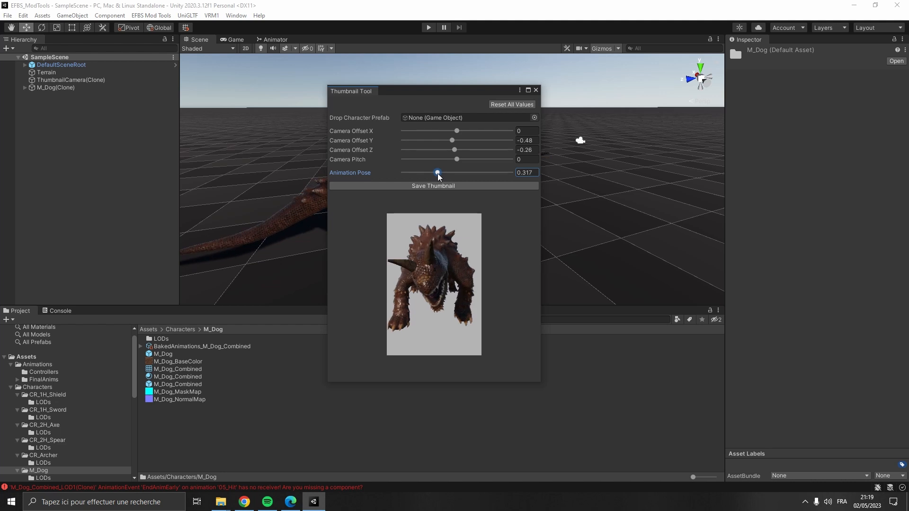
left_click_drag(457, 154, 455, 142)
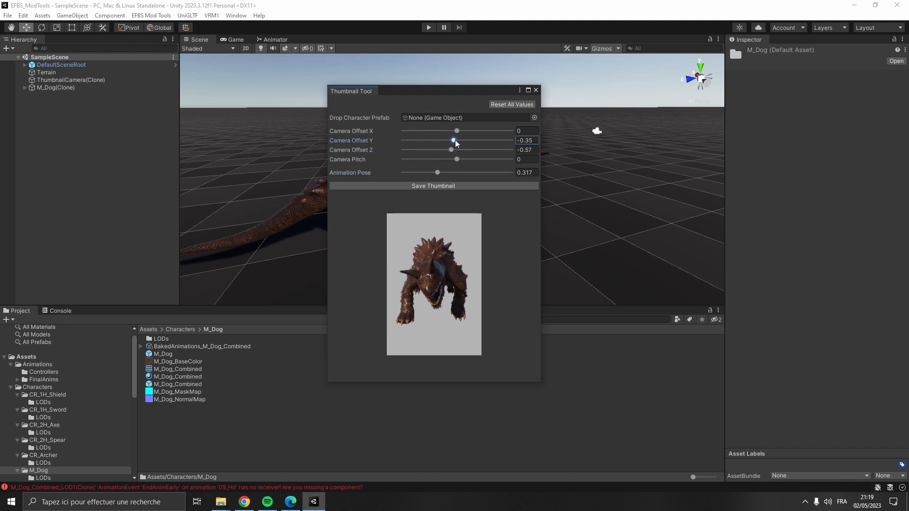
- Save the M_Dog thumbnail and close the Thumbnail Tool
left_click(444, 186)
left_click(518, 268)
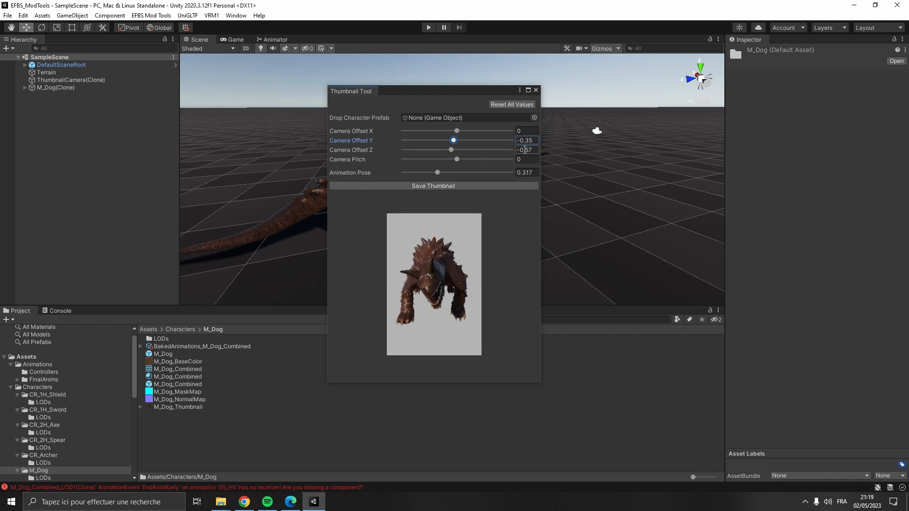
left_click(535, 90)
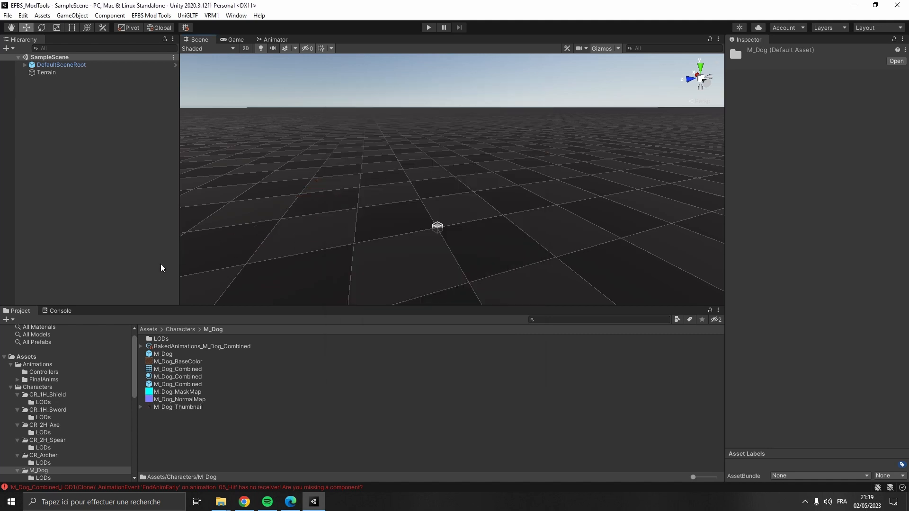
- Open the Character Editor, name the character Monster Dog and assign the M_Dog prefab as base prefab with its baked animations
left_click(154, 15)
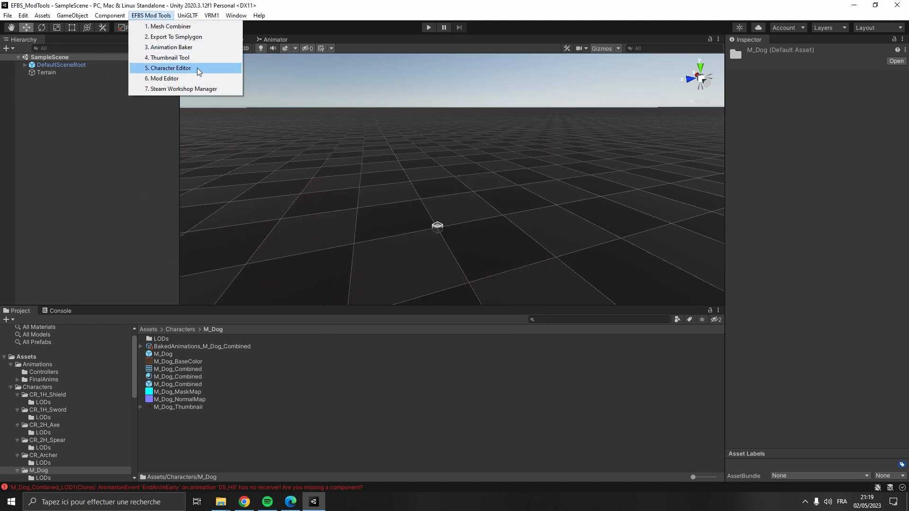
left_click(171, 68)
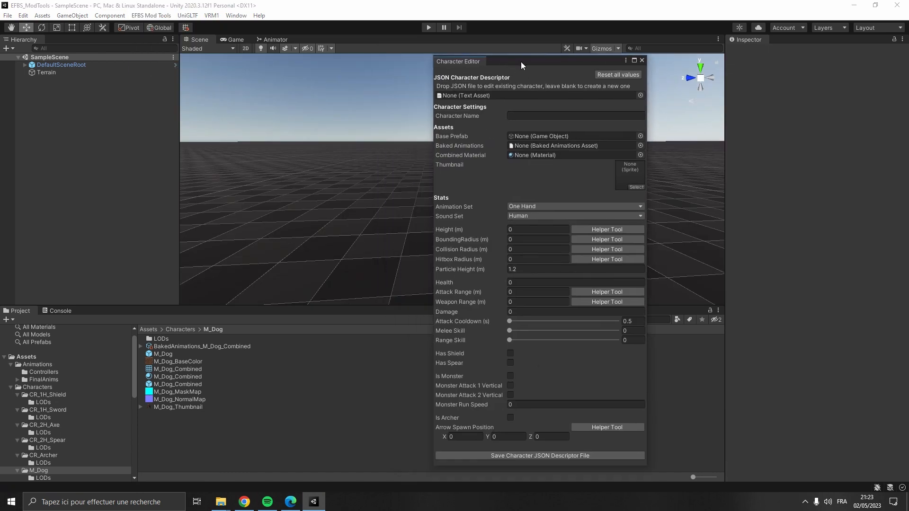
left_click(534, 116)
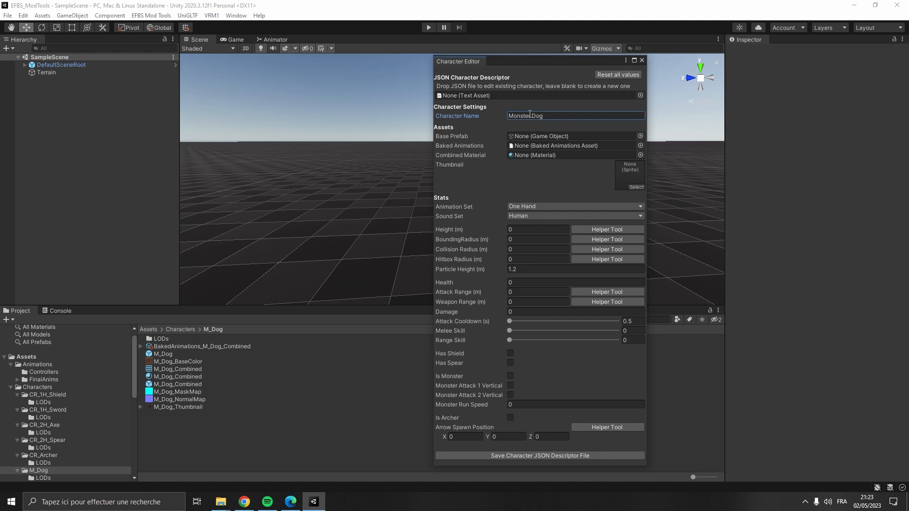
left_click_drag(191, 356, 532, 153)
- Duplicate the M_Dog_Combined material and rename the copy M_Dog_Combined_Skinned
left_click(193, 377)
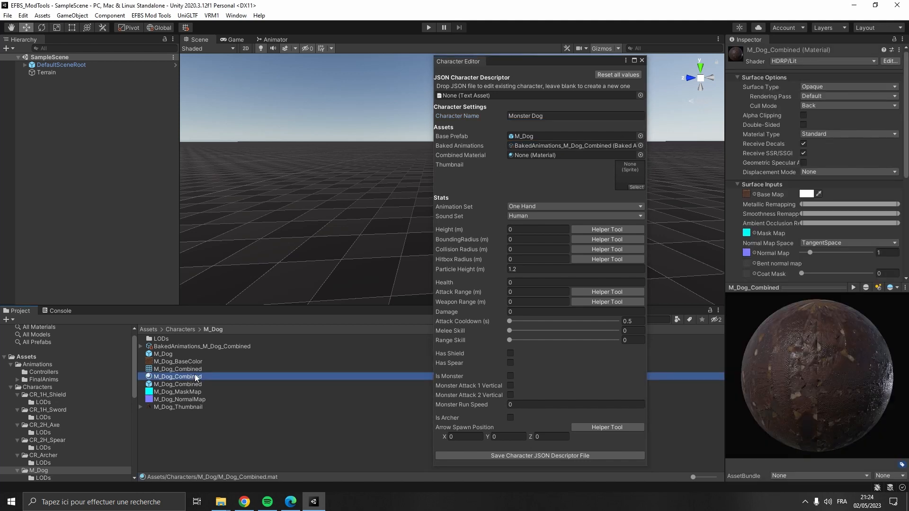
key("ctrl+d")
key("F2")
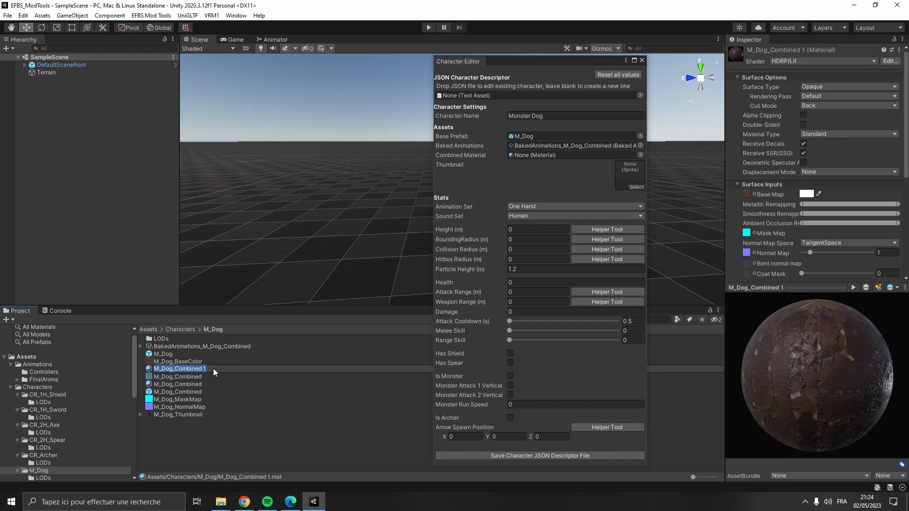
left_click(213, 368)
key("BackSpace")
key("BackSpace")
type("_Skinned")
key("Return")
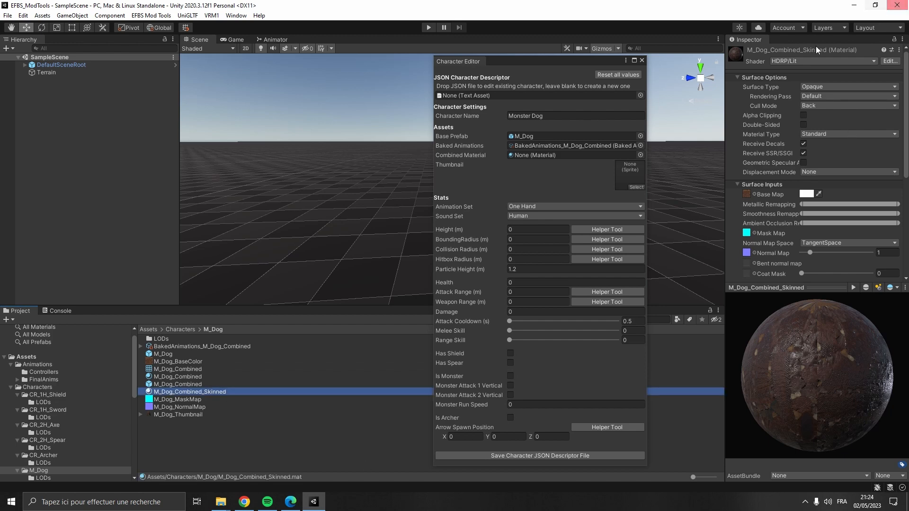
- Change the M_Dog_Combined_Skinned material's shader to one from the EFBS shader group
left_click(822, 61)
scroll(806, 197, "down", 2)
left_click(813, 249)
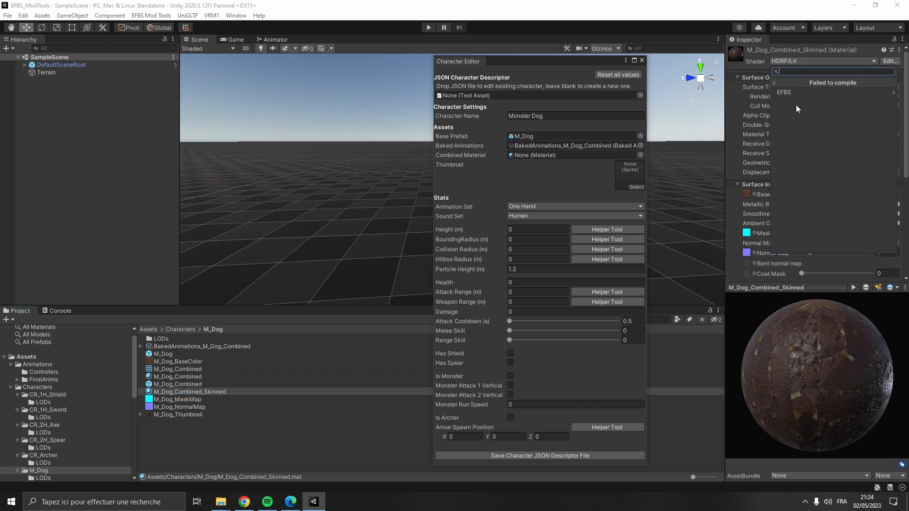
left_click(798, 93)
scroll(811, 167, "down", 5)
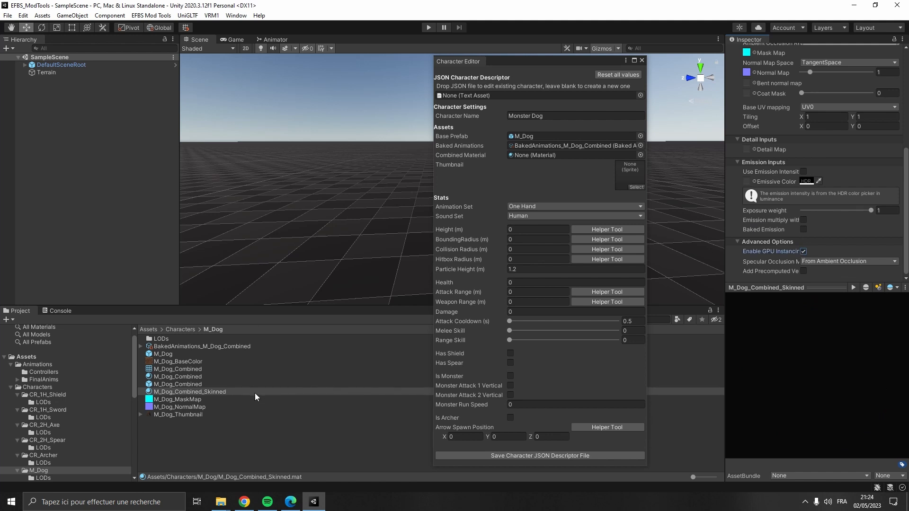
- Assign M_Dog_Combined_Skinned as the combined material and M_Dog_Thumbnail as the character thumbnail
left_click_drag(255, 393, 558, 156)
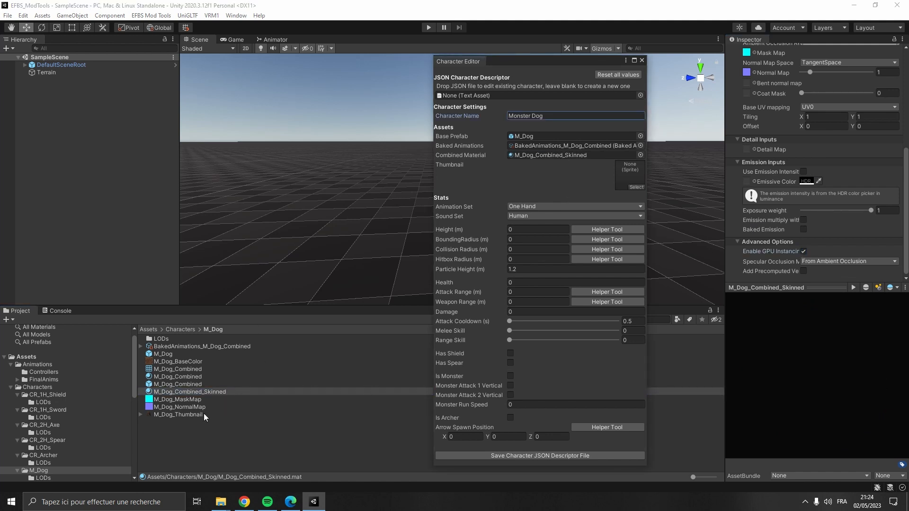
left_click_drag(204, 415, 638, 169)
- Set the character's animation set and sound set both to Monster
left_click(549, 207)
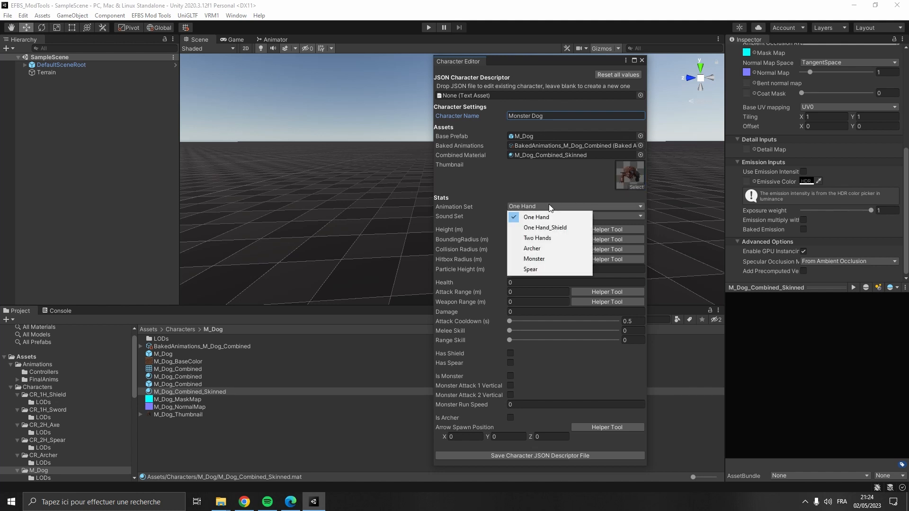
left_click(544, 256)
left_click(543, 216)
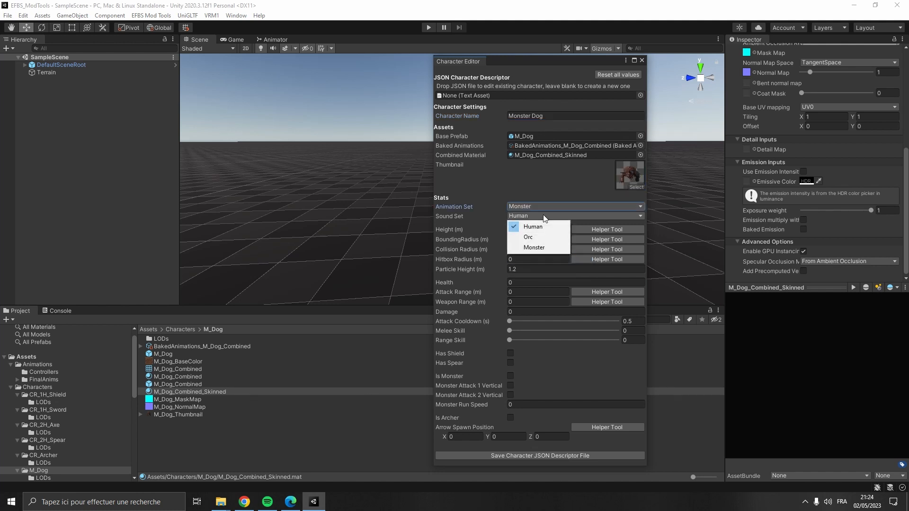
left_click(519, 228)
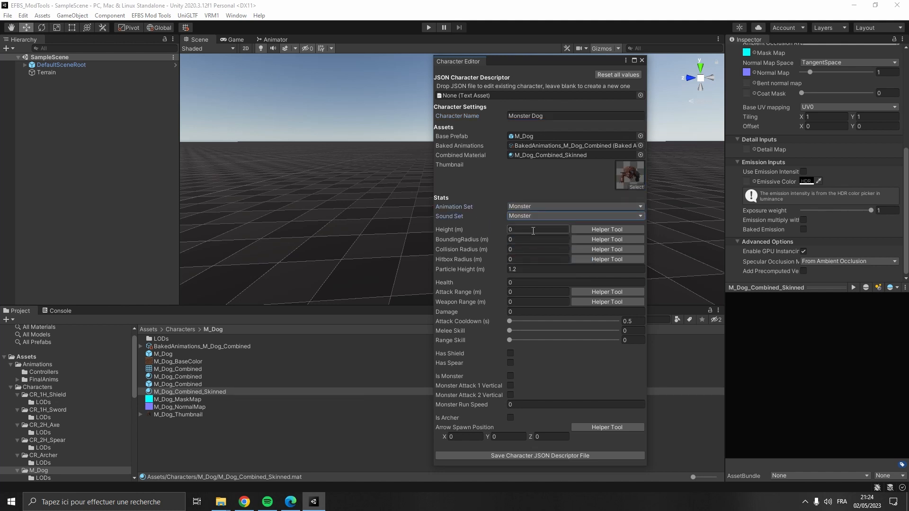
- Use the height helper tool to set a height of 1.33 m, copy it to the character editor, and close the tool
left_click(605, 229)
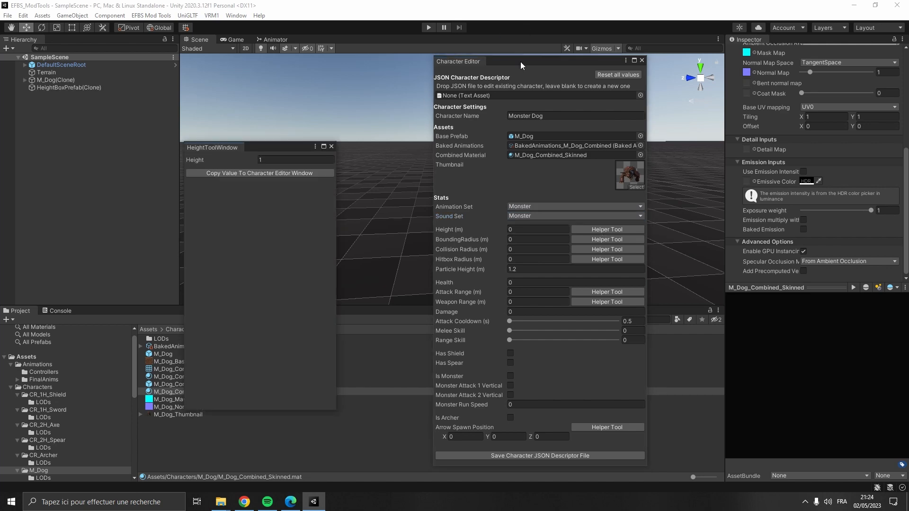
left_click_drag(521, 62, 669, 152)
right_click_drag(558, 145, 521, 166)
key("w")
left_click(252, 160)
type("1.27")
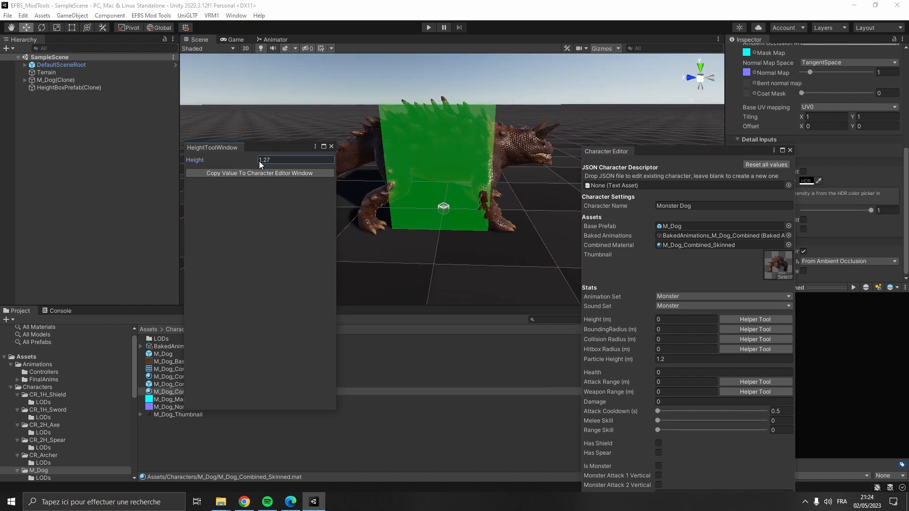
key("BackSpace")
key("BackSpace")
type("33")
left_click(282, 172)
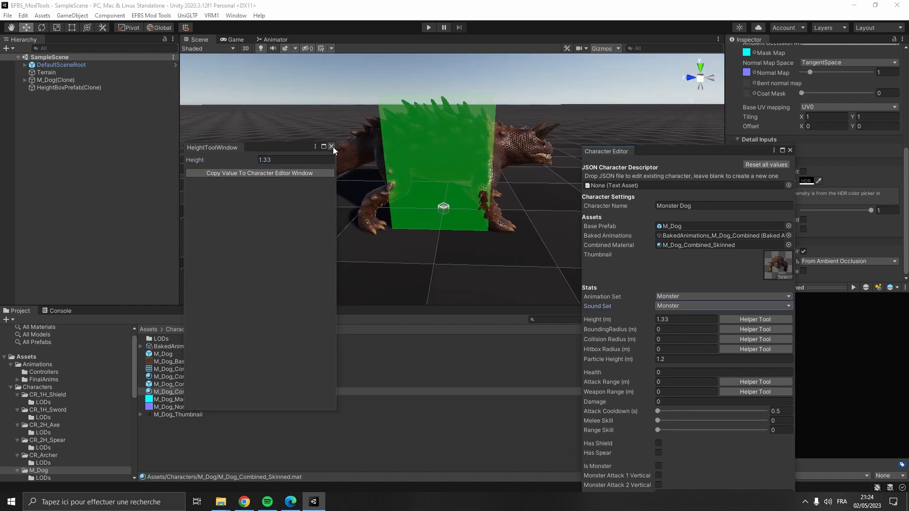
left_click(333, 147)
- Use the bounding radius helper tool to set 1.42 m, copy it to the character editor, and close the tool
left_click(758, 329)
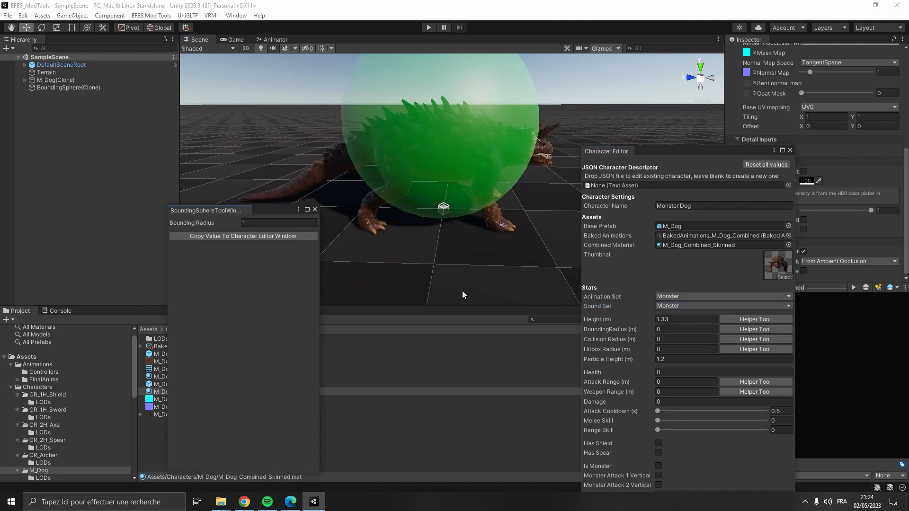
left_click(246, 222)
type("1.42")
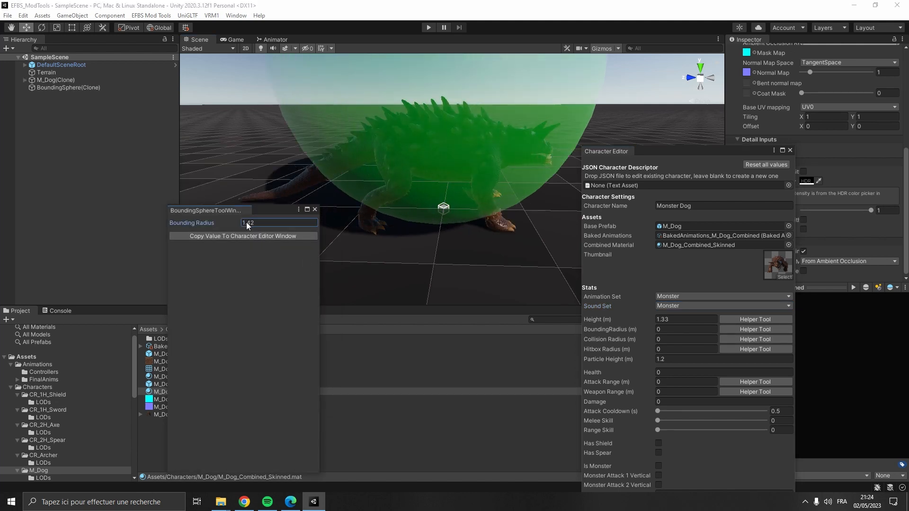
left_click(260, 237)
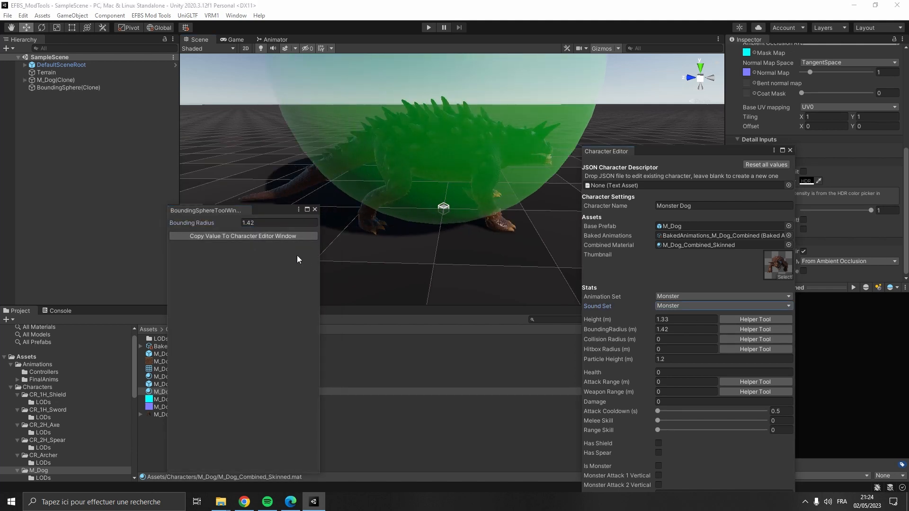
left_click(314, 209)
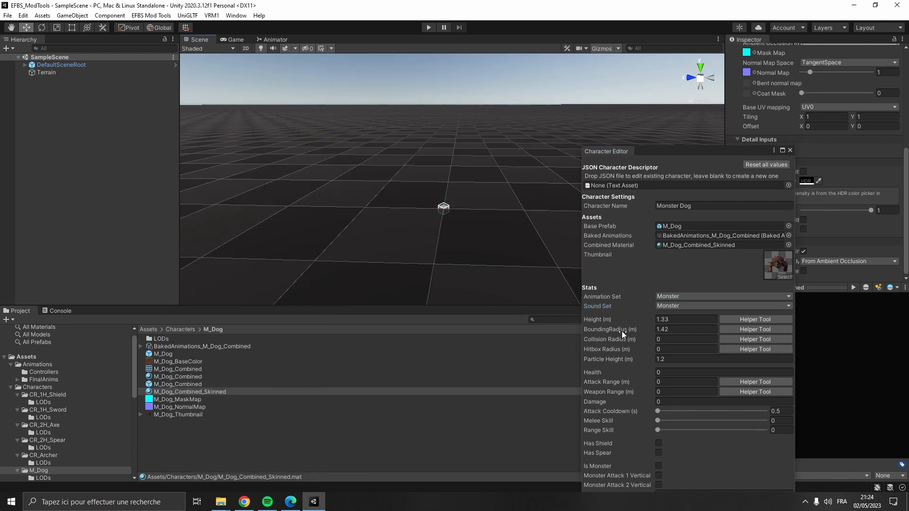
- Use the collision helper tool to set collision radius 1.25 and hitbox radius 1, copy both values, and close it
left_click(737, 340)
left_click(169, 144)
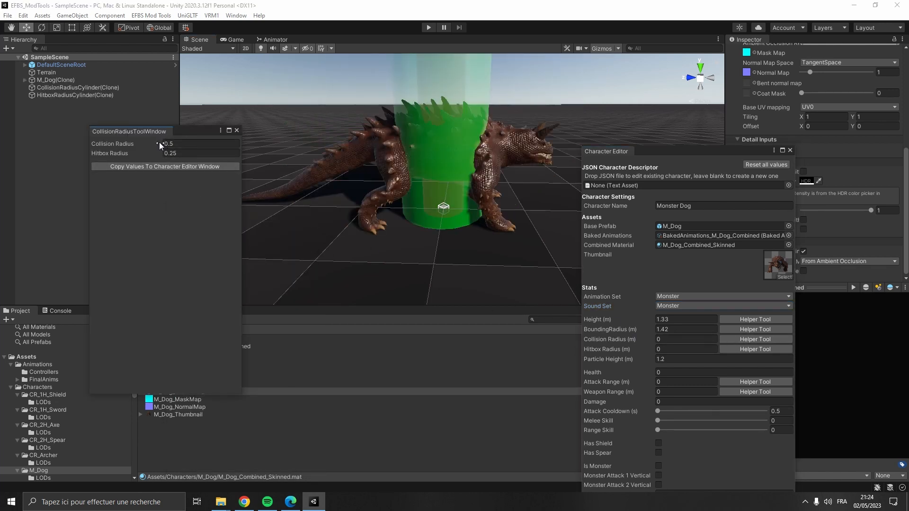
type("0.8")
mouse_move(168, 144)
left_mouse_down()
mouse_move(178, 149)
mouse_move(153, 155)
mouse_move(167, 158)
left_mouse_up()
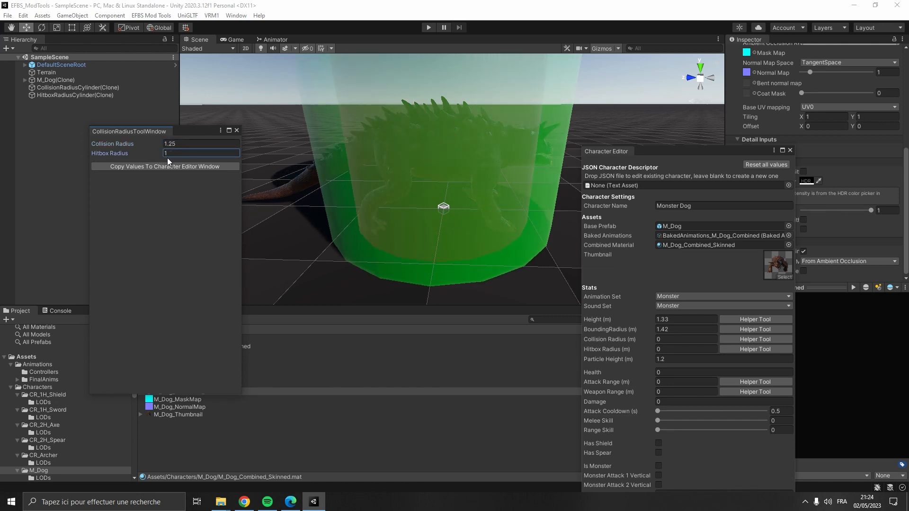
left_click(169, 166)
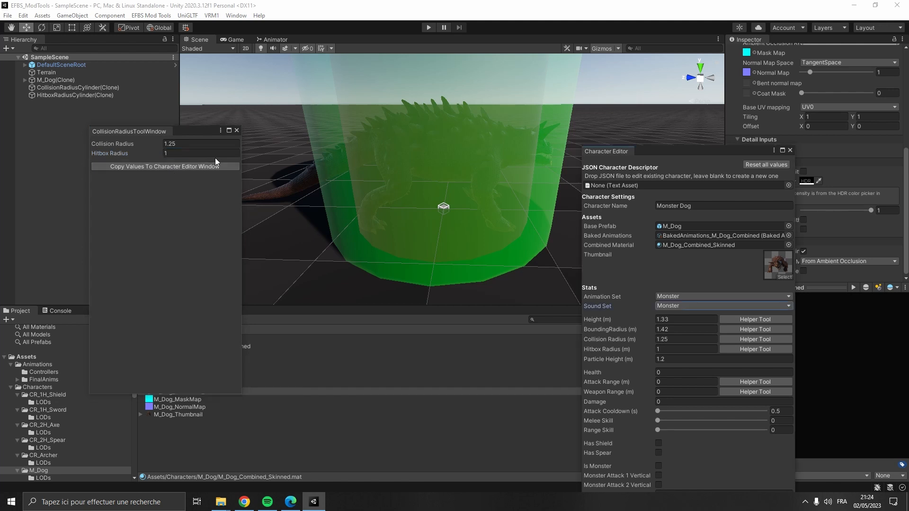
left_click(237, 131)
- Set the particle height to 0.75 m and the health to 5000
left_click(673, 358)
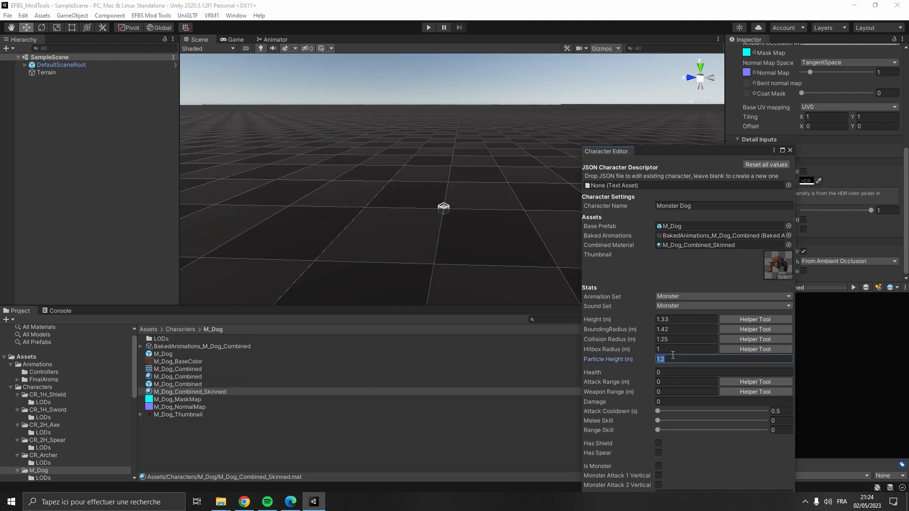
type("0.75")
left_click(670, 369)
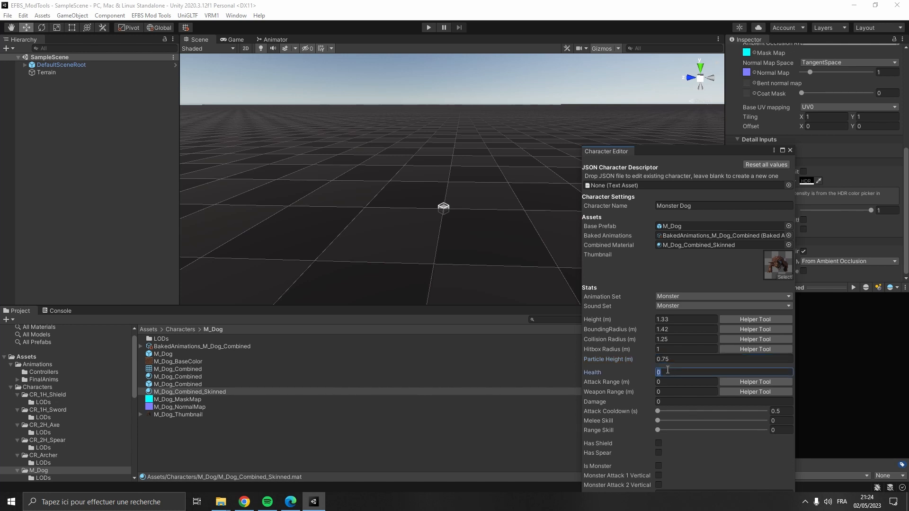
type("5000")
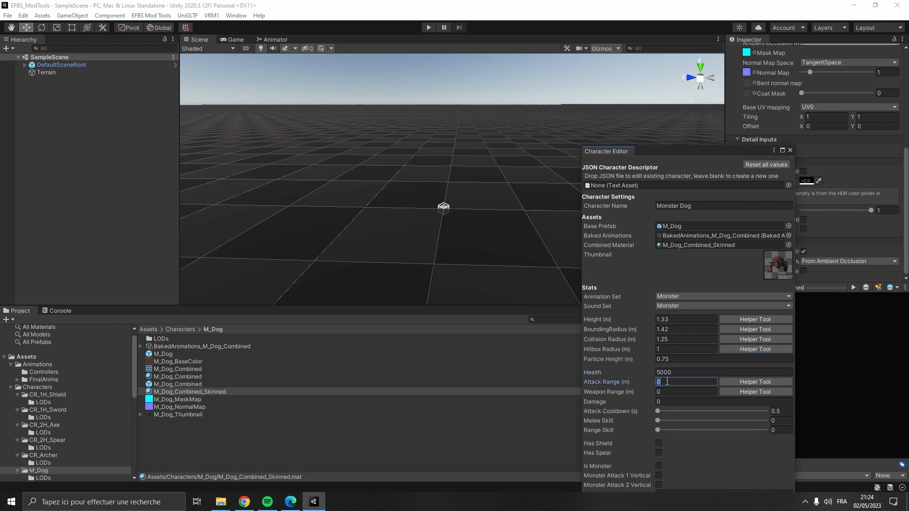
- Open the attack range helper tool and set its animation set to Monster
left_click(735, 381)
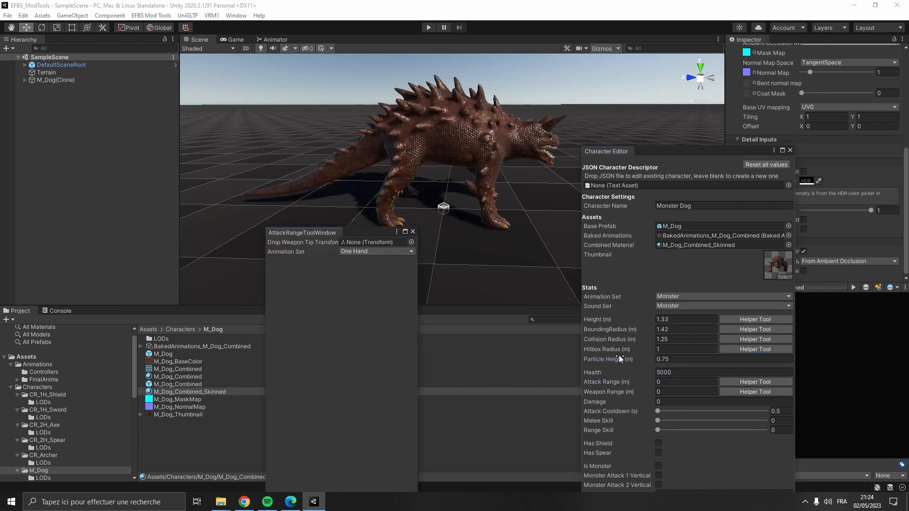
left_click(390, 254)
left_click(389, 305)
- Create an empty child object named WeaponTIP under the mouth1 bone of the M_Dog clone's head
left_click(25, 80)
left_click(32, 88)
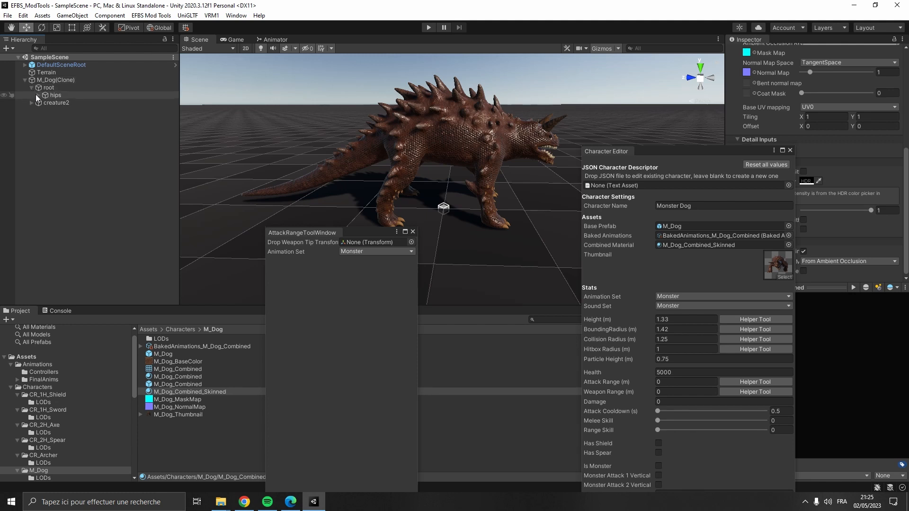
left_click(36, 95)
left_click(43, 118)
left_click(51, 125)
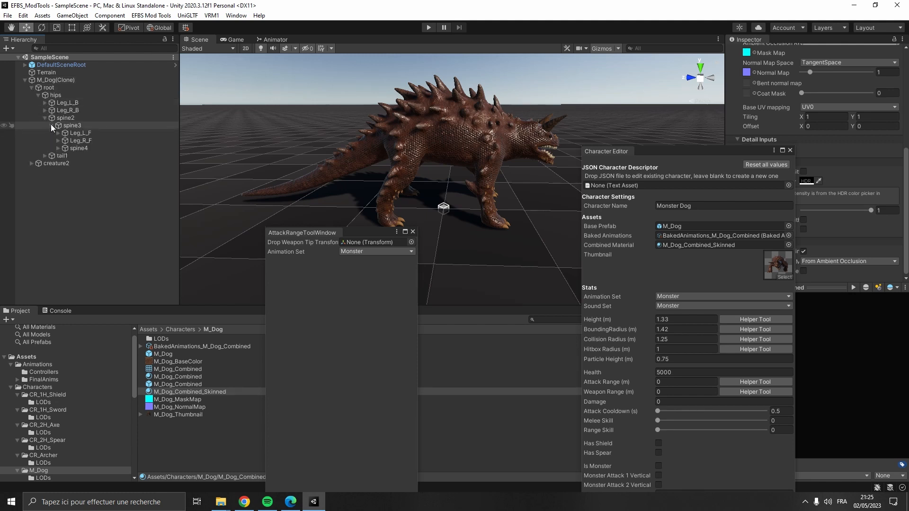
left_click(58, 148)
left_click(65, 155)
left_click(70, 163)
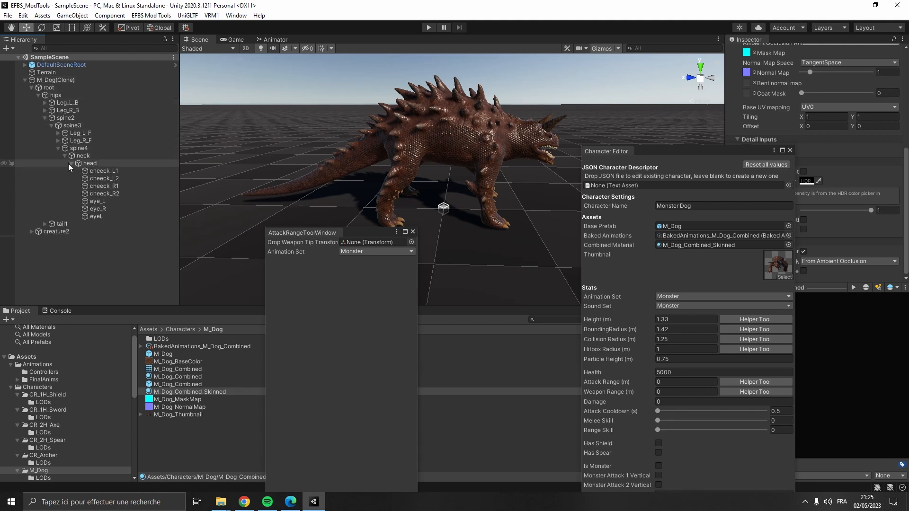
left_click(78, 231)
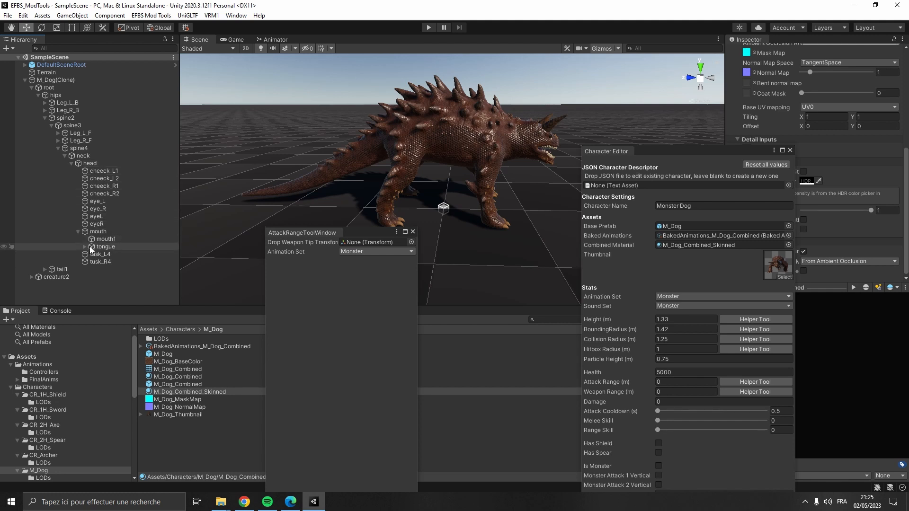
left_click(86, 247)
left_click(103, 239)
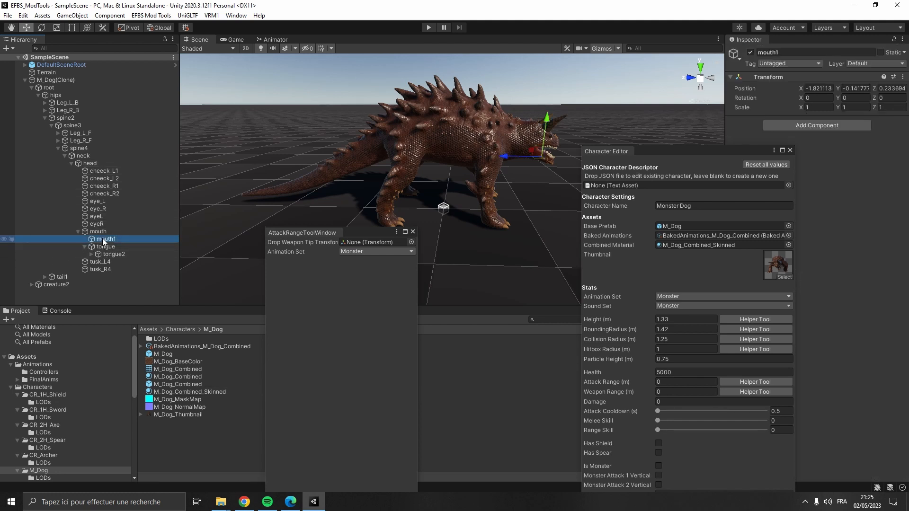
right_click(103, 239)
left_click(135, 351)
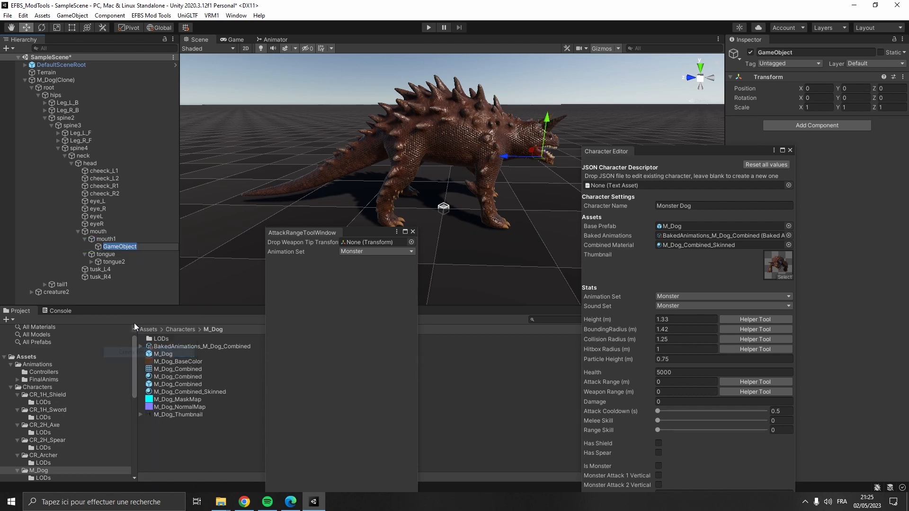
type("WeaponTIP")
key("Return")
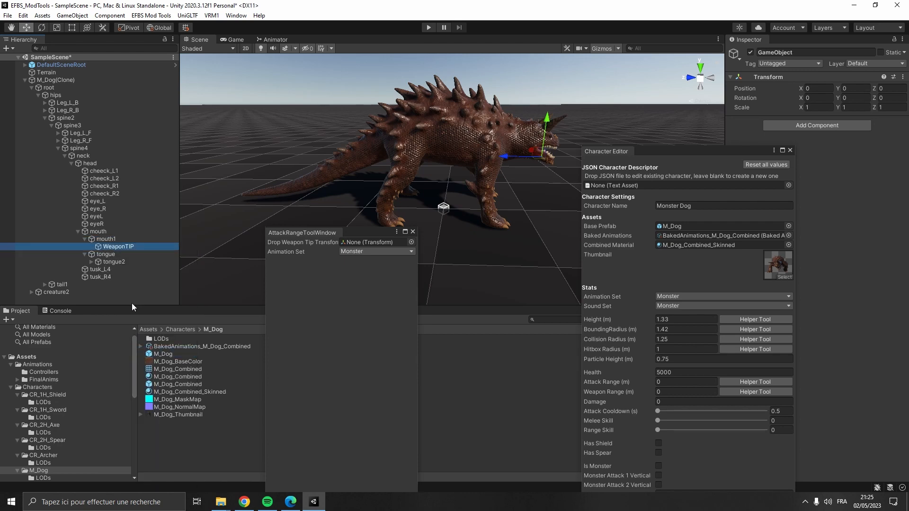
- Move WeaponTIP forward about 0.18 along Z to the jaw tip and assign it as the attack range tool's weapon tip
key("f")
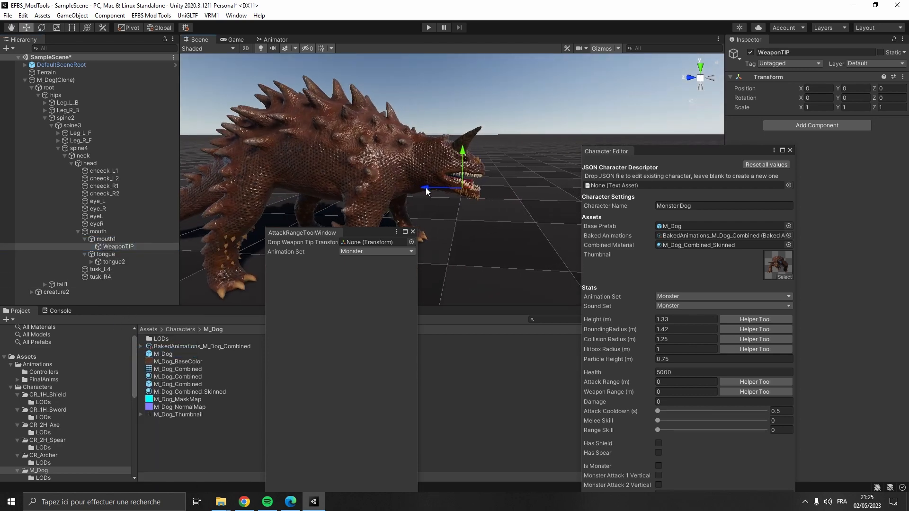
left_click_drag(440, 192, 450, 189)
left_click_drag(158, 249, 375, 241)
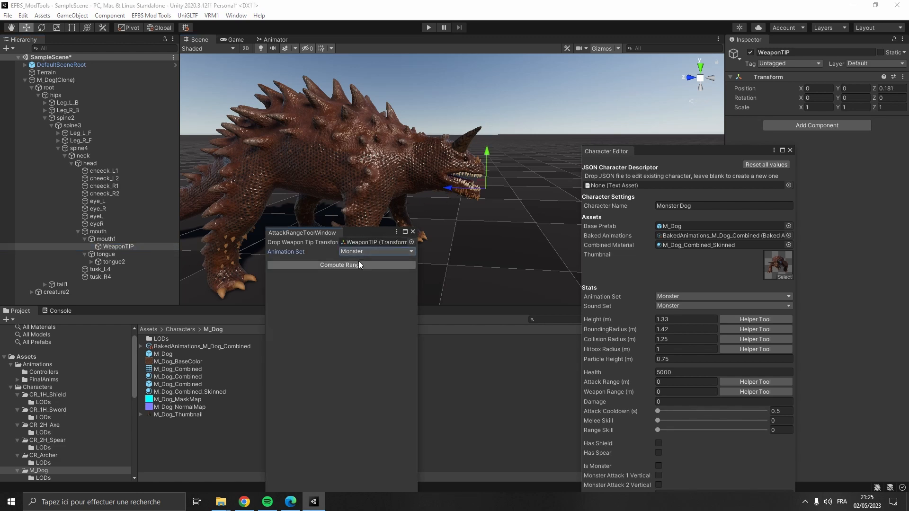
- Compute the attack range with the helper tool, copy the values into the Character Editor, and close the tool
left_click(358, 265)
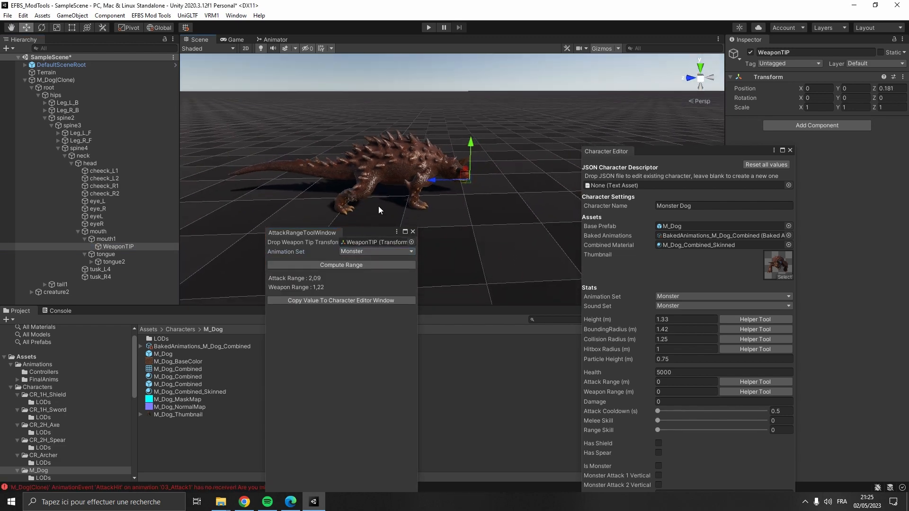
left_click(371, 300)
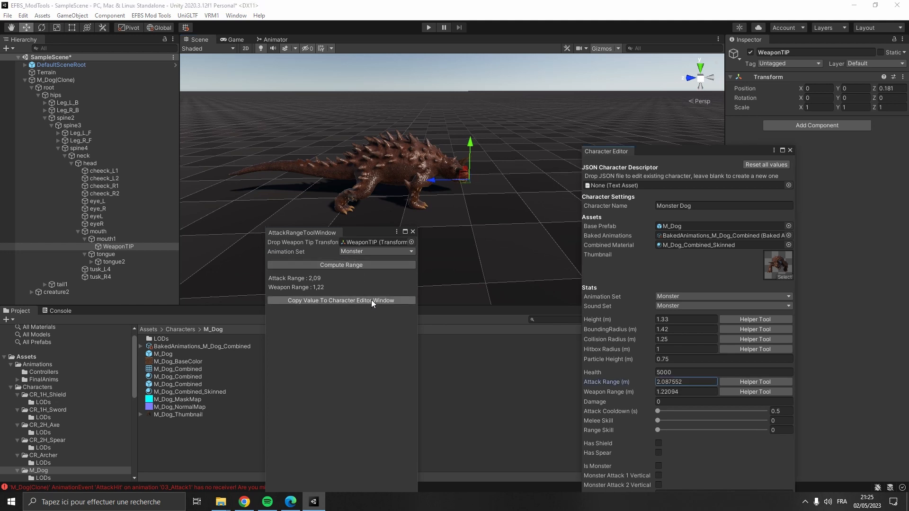
left_click(413, 232)
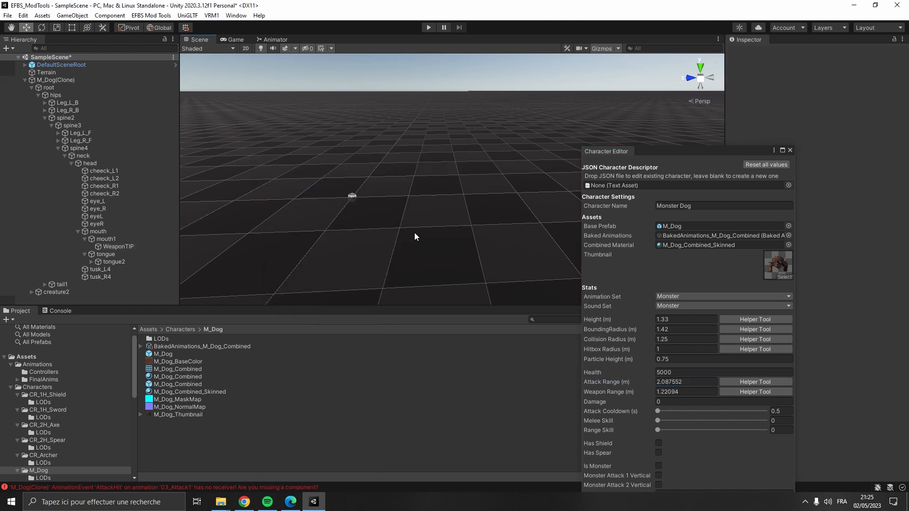
- Set the character's damage to 300 and the attack cooldown to about 2.34 seconds
left_click(676, 402)
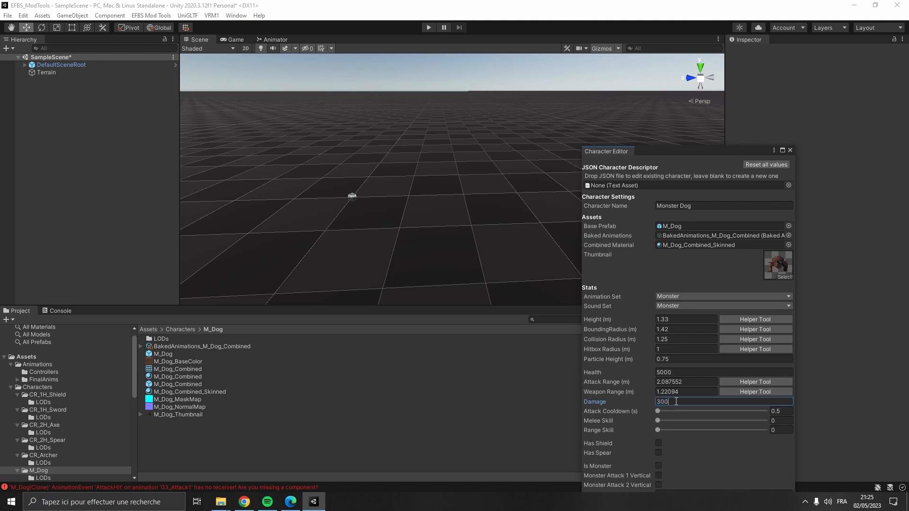
left_click_drag(667, 412, 679, 413)
- Enable the Is Monster and Monster Attack 1 Vertical options in the Character Editor
left_click_drag(682, 155, 660, 102)
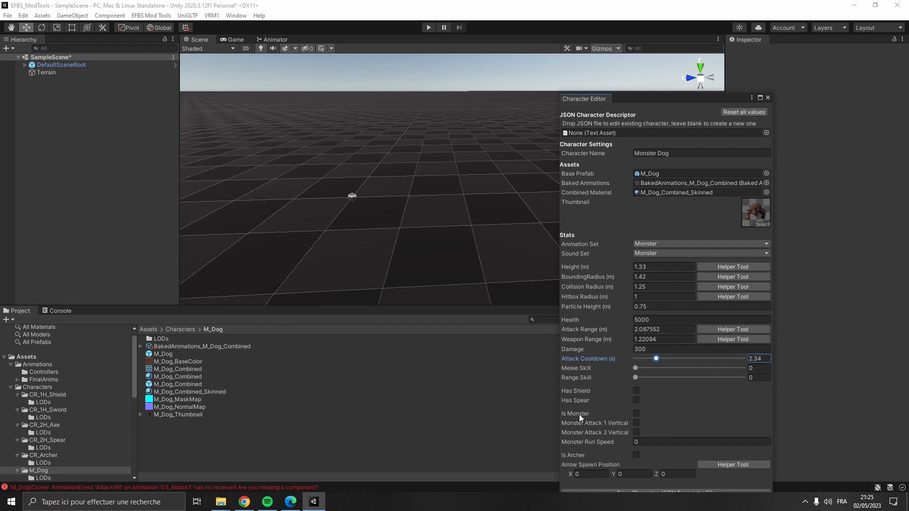
left_click(637, 414)
left_click_drag(638, 98, 550, 367)
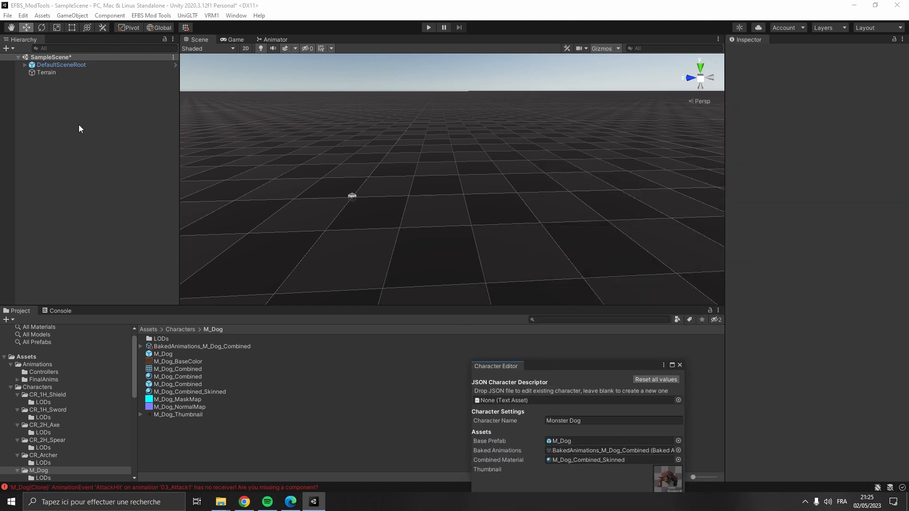
- Place the M_Dog prefab in the scene and add a Run Speed Helper component to it
left_click_drag(177, 355, 127, 122)
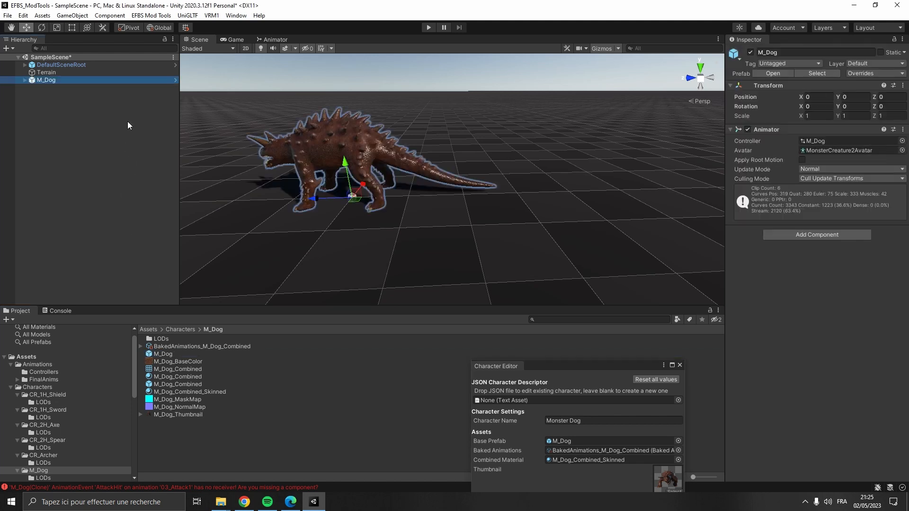
left_click(777, 236)
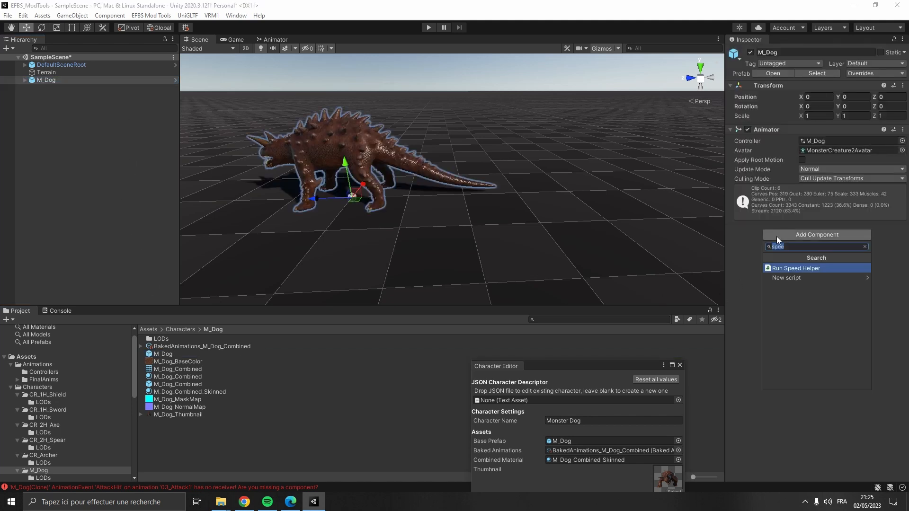
left_click(801, 269)
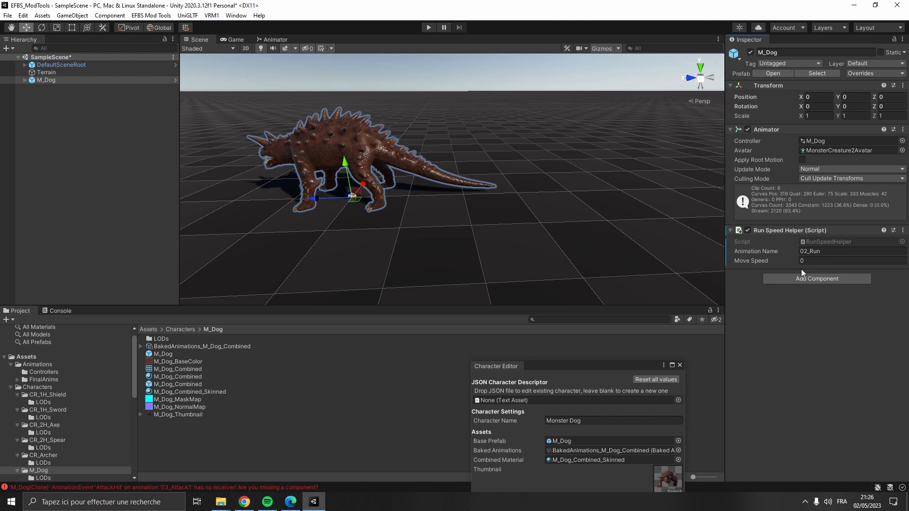
left_click(805, 262)
- Enter Play mode and try a move speed of about 2.39 for the run animation in the Scene view
left_click(429, 27)
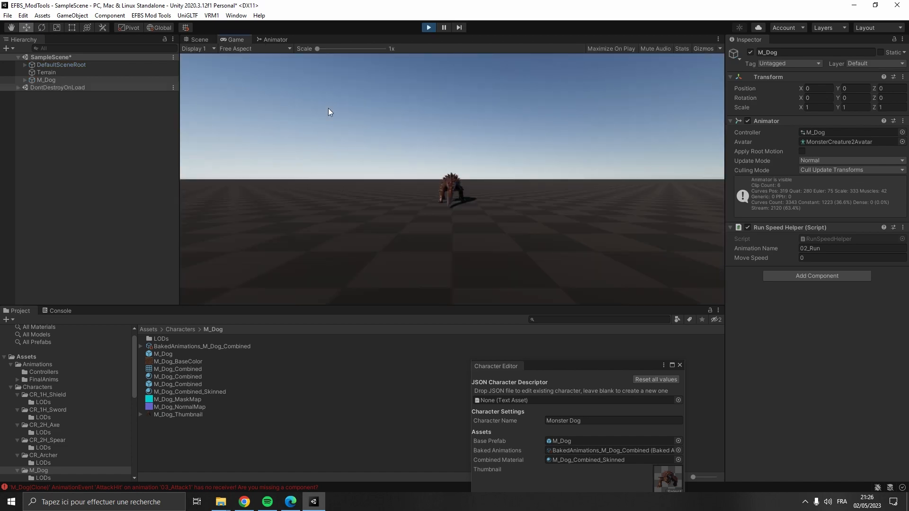
left_click(196, 38)
right_click_drag(331, 161, 388, 164)
left_click_drag(786, 258, 823, 262)
right_click_drag(416, 223, 501, 195)
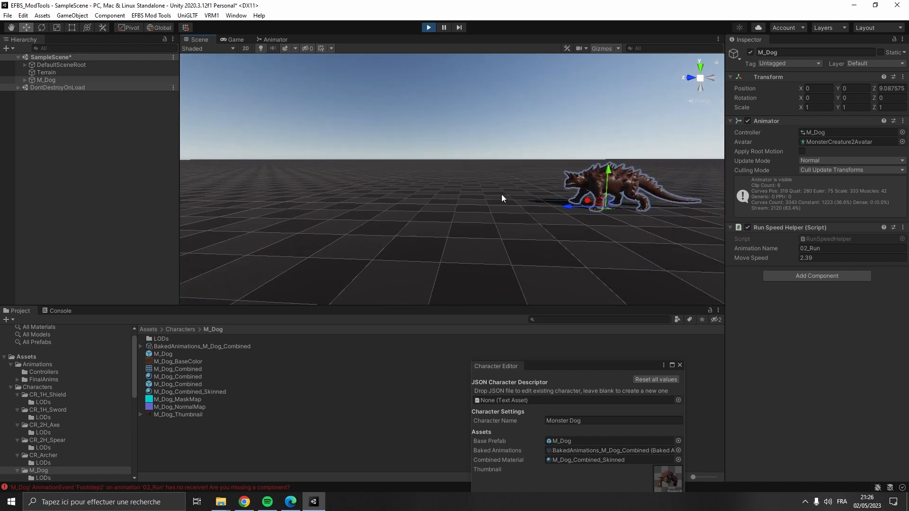
- Set the Run Speed Helper's move speed to 1 and watch the run in the Scene view
left_click(771, 258)
type("1")
key("Return")
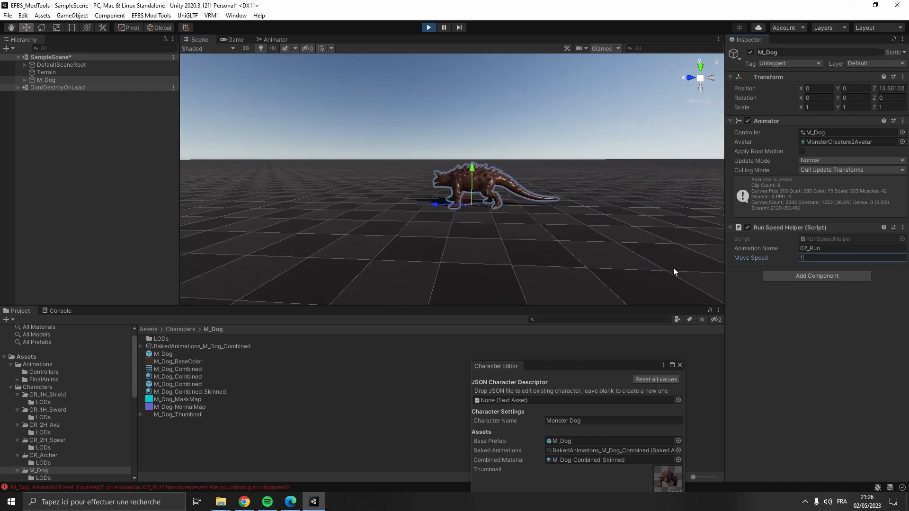
right_click_drag(676, 268, 558, 221)
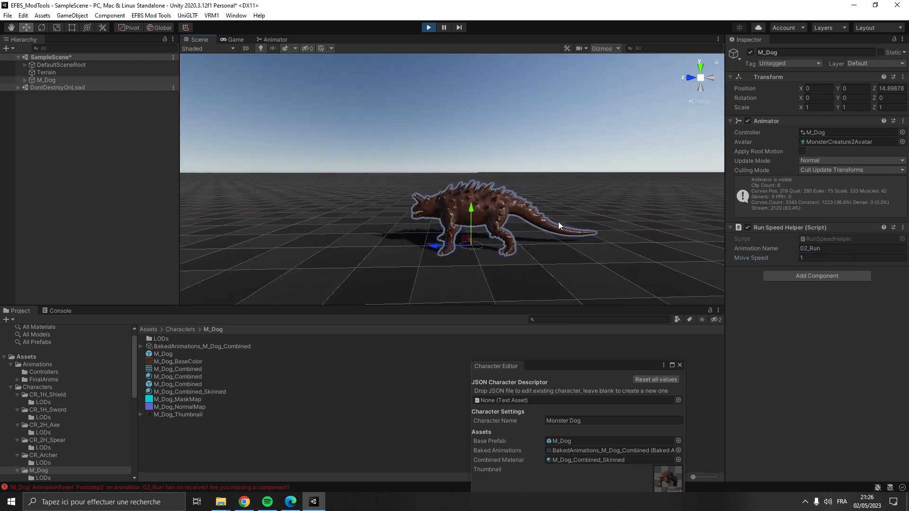
left_click(771, 258)
- Exit Play mode and delete the M_Dog object from the scene
left_click(428, 27)
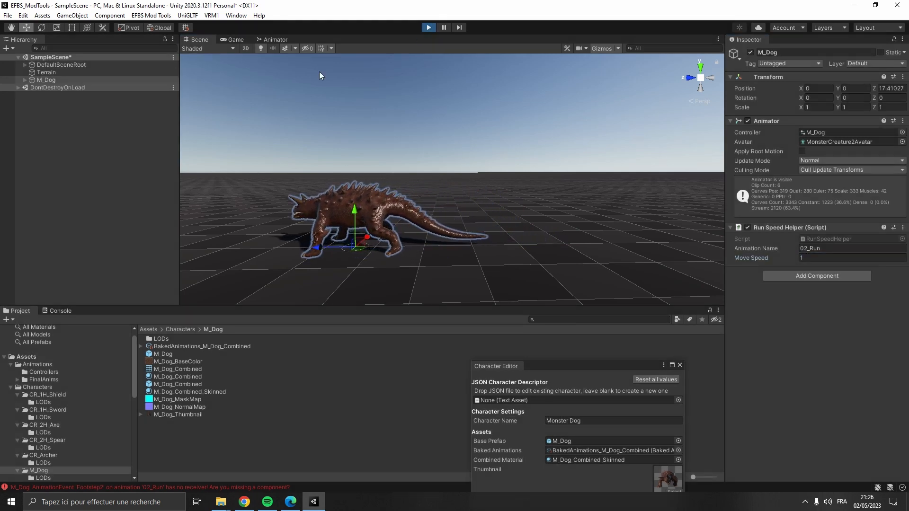
left_click(50, 79)
key("Delete")
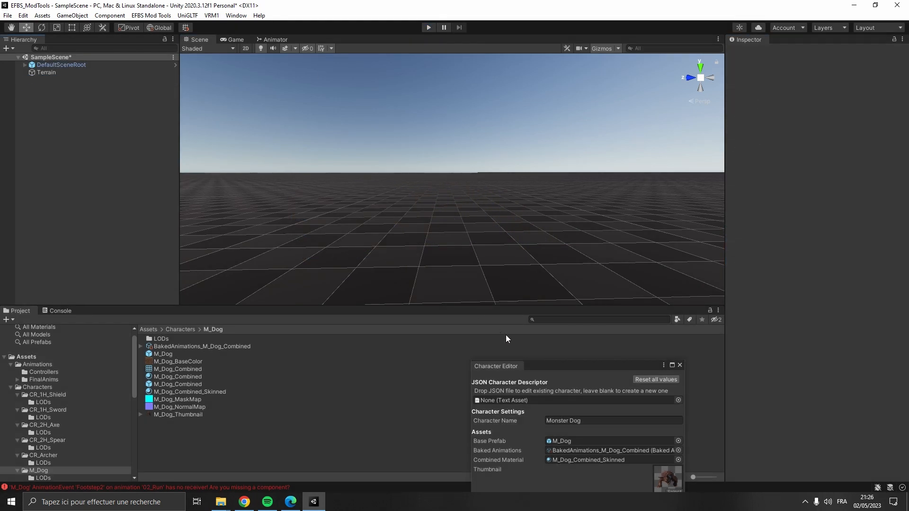
- Set the Monster Run Speed to 1 in the Character Editor
left_click_drag(541, 366, 377, 92)
left_click(359, 436)
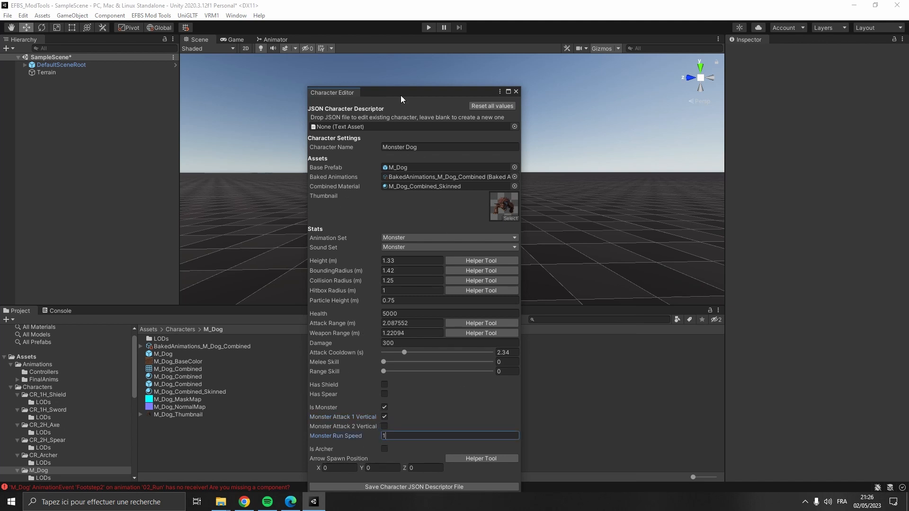
left_click_drag(411, 92, 439, 64)
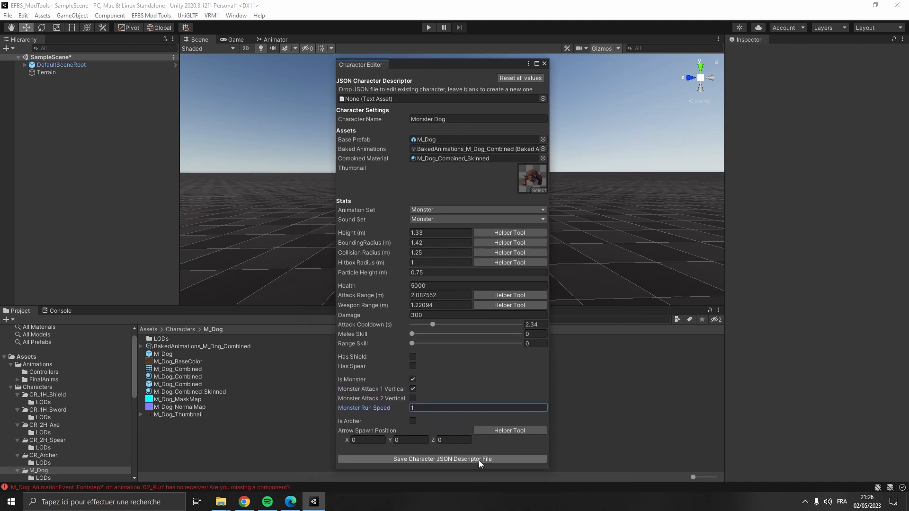